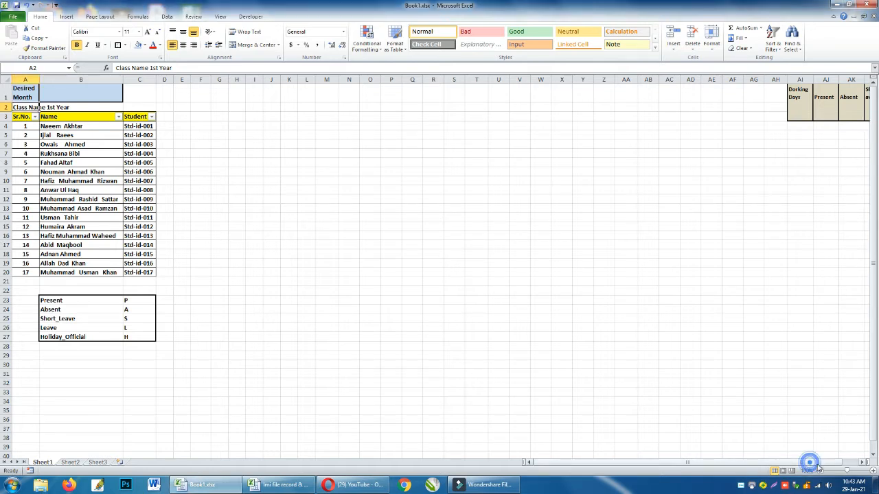
Examine the attendance summary headings beyond the date columns and the legend of attendance codes below the student list.
click(848, 464)
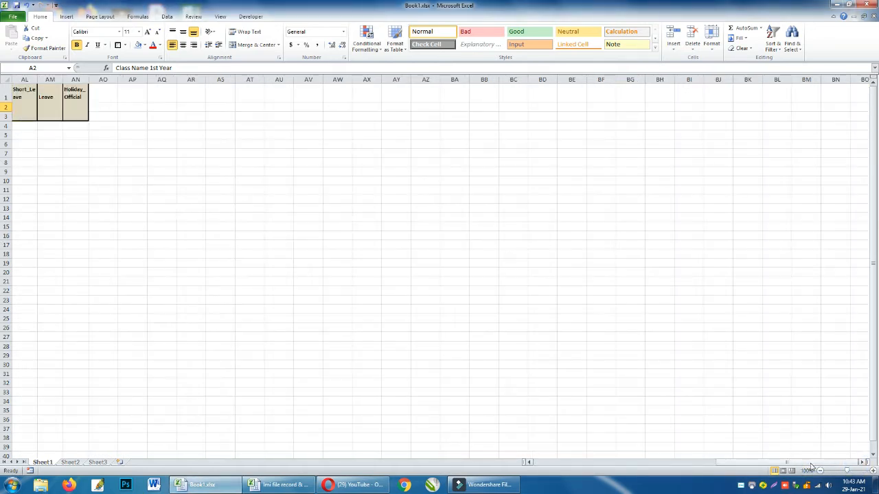
click(528, 463)
click(528, 462)
click(529, 463)
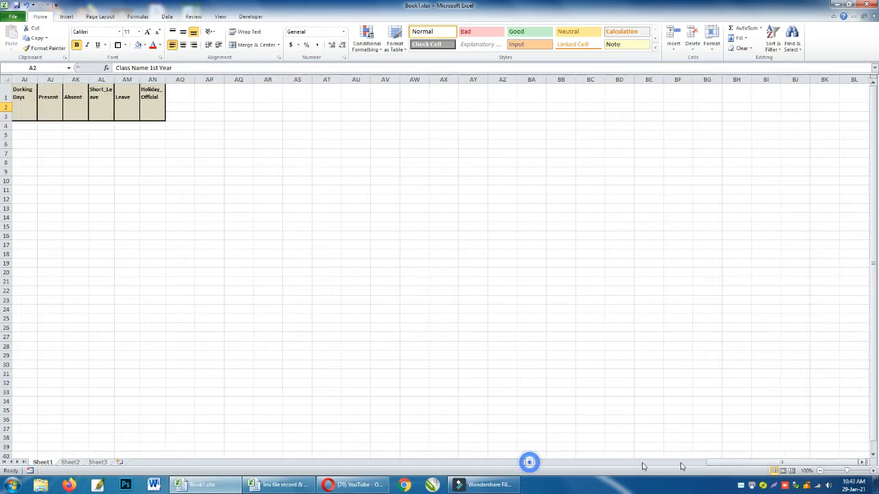
drag(713, 466, 520, 461)
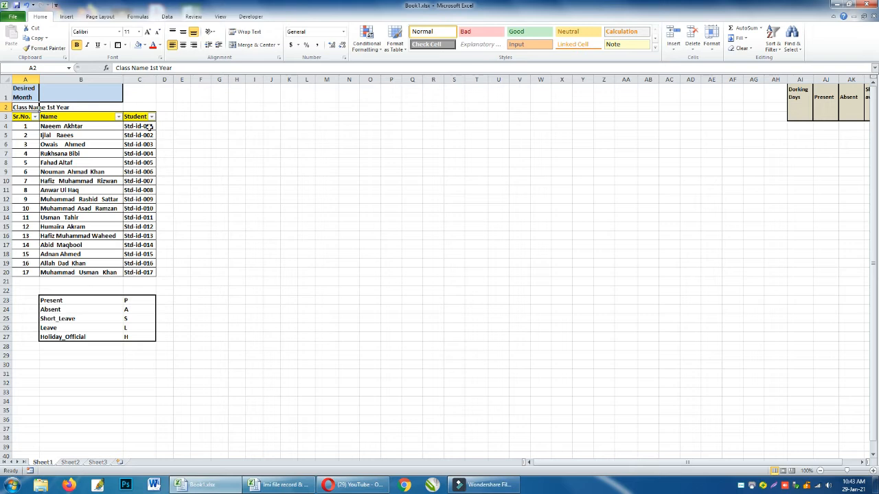
drag(76, 301, 128, 311)
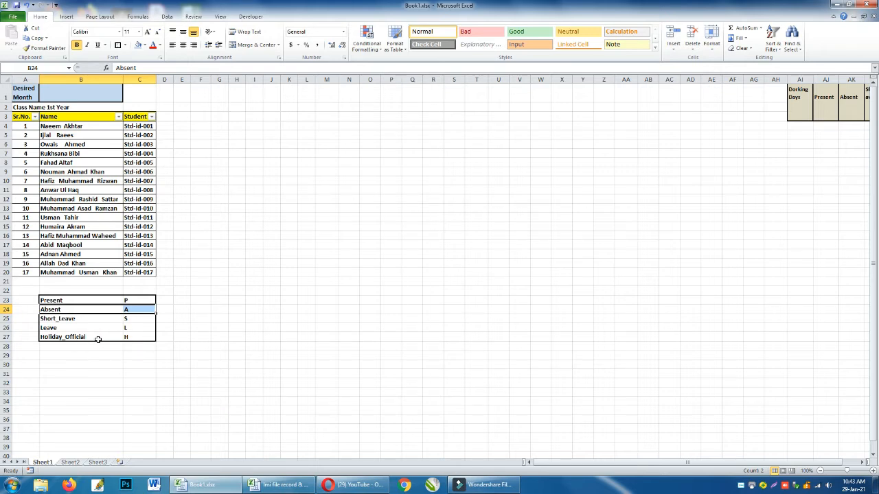
drag(99, 339, 129, 337)
click(129, 362)
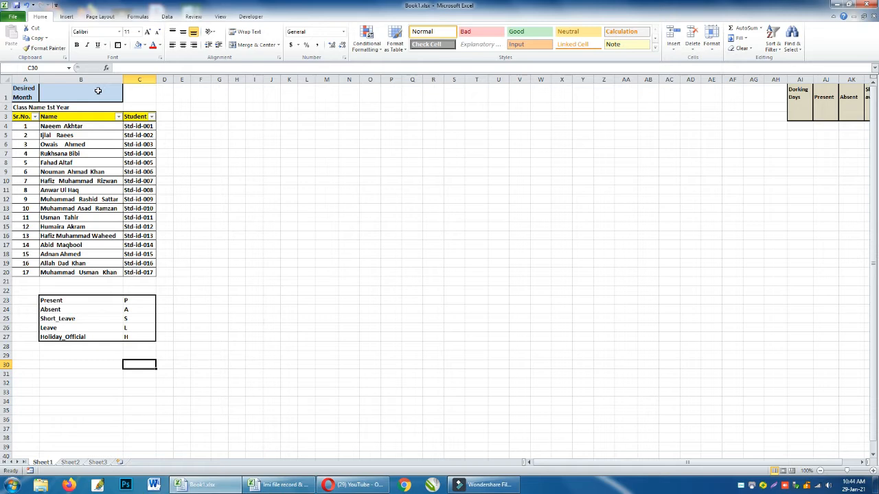
Enter the date 1/1 in the Desired Month cell B1.
text(1/)
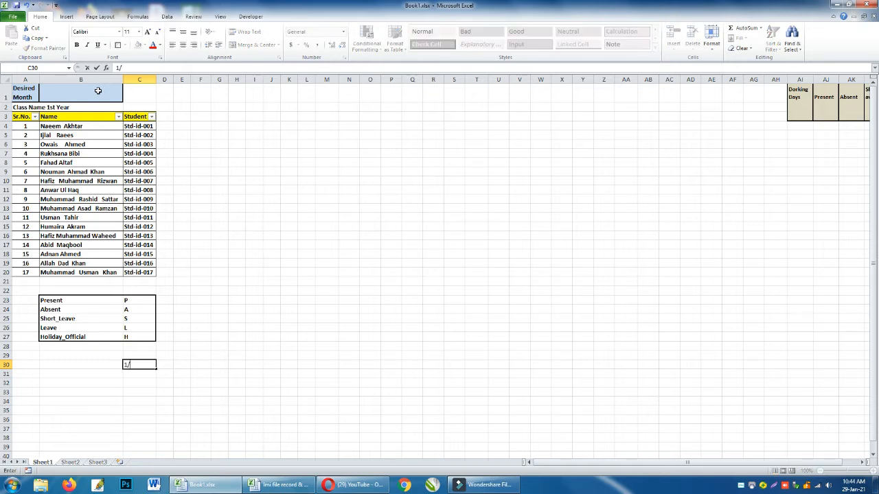
key(Escape)
click(97, 92)
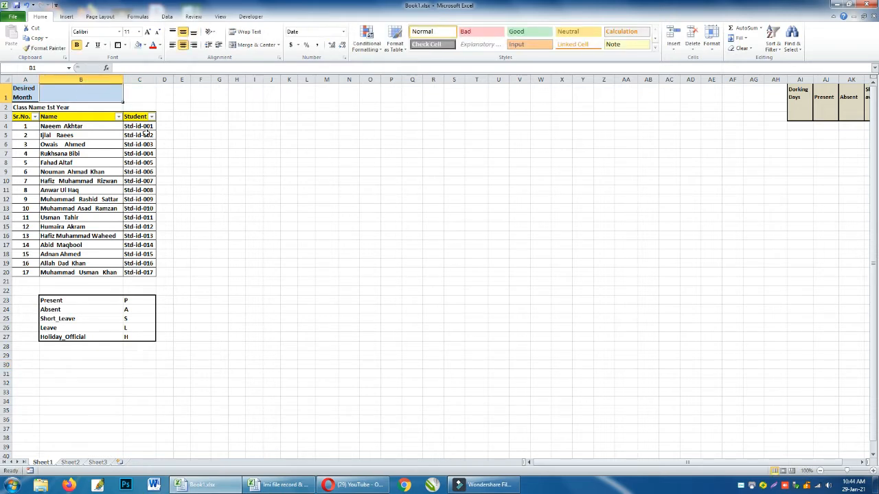
text(1/1)
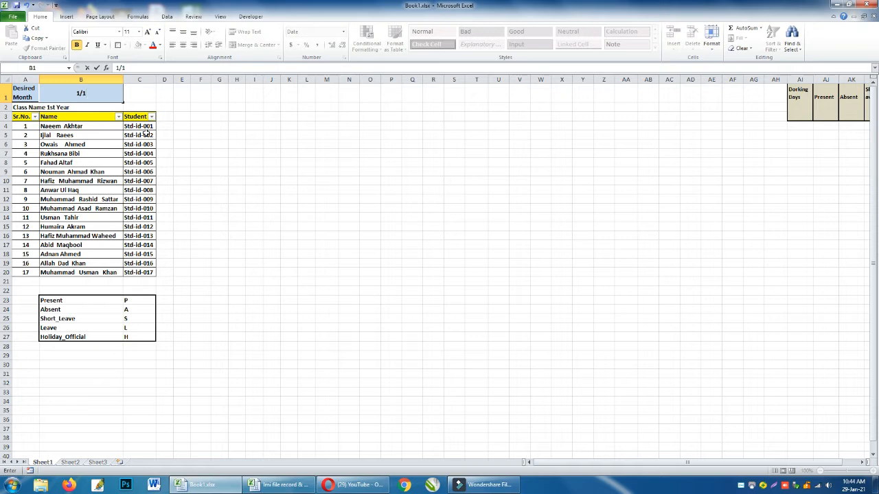
key(Tab)
Link cell D2 to the desired month date with the formula =B1.
key(Right)
key(Right)
key(Right)
key(Down)
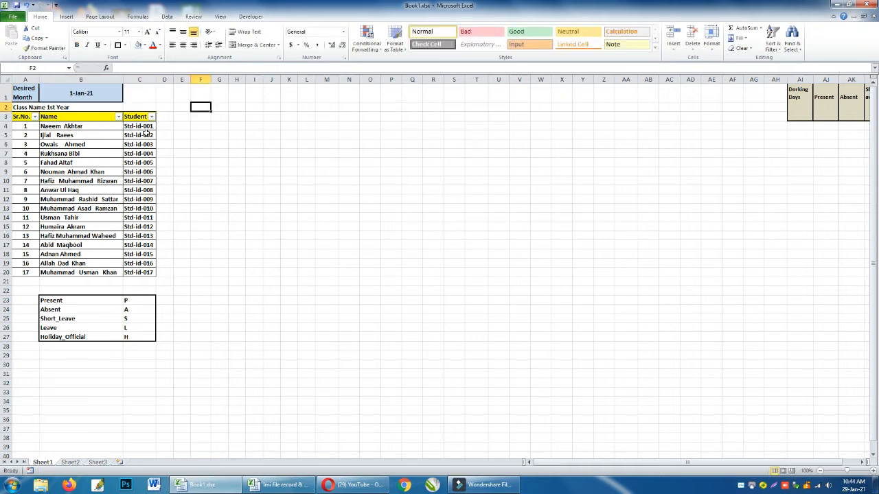
key(Left)
key(Left)
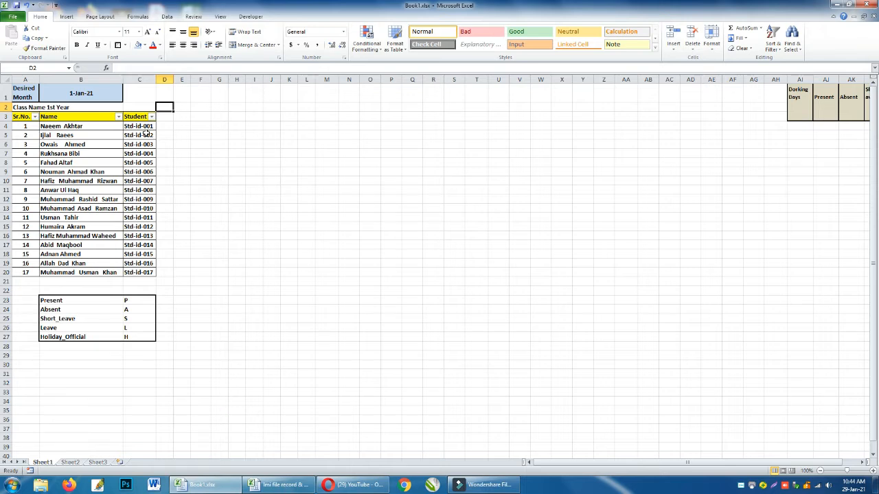
key(Down)
key(Up)
text(=B1)
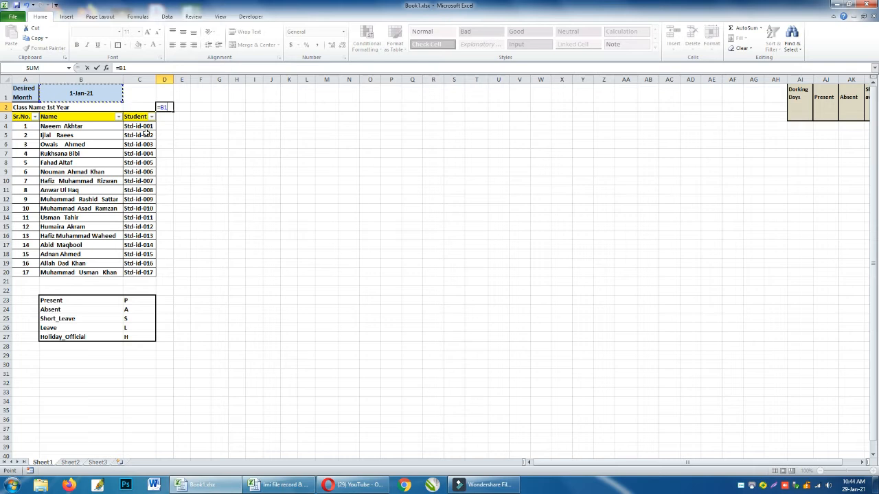
key(Tab)
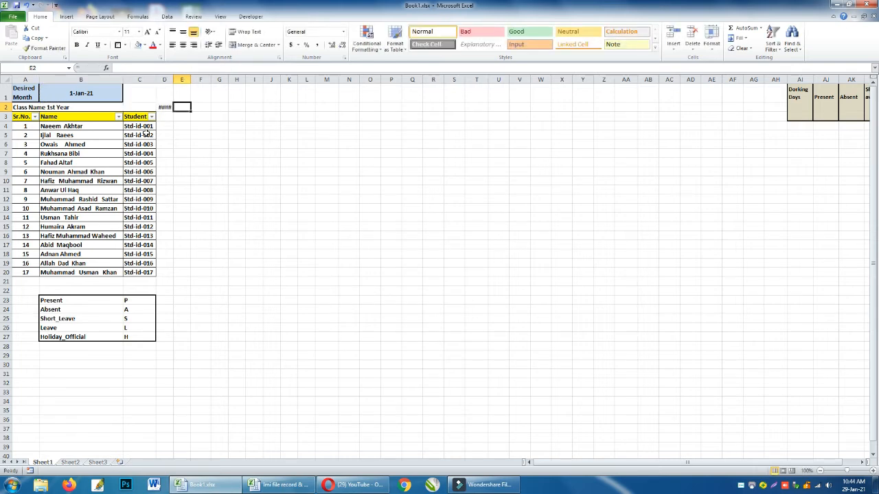
Enter the formula =D2+1 in E2 and fit the widths of columns D and E to their dates.
text(=)
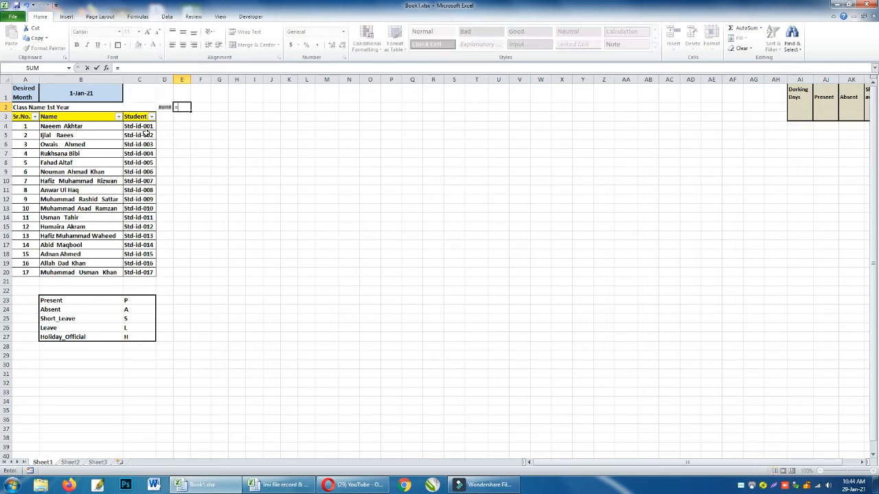
key(Left)
text(+)
key(Left)
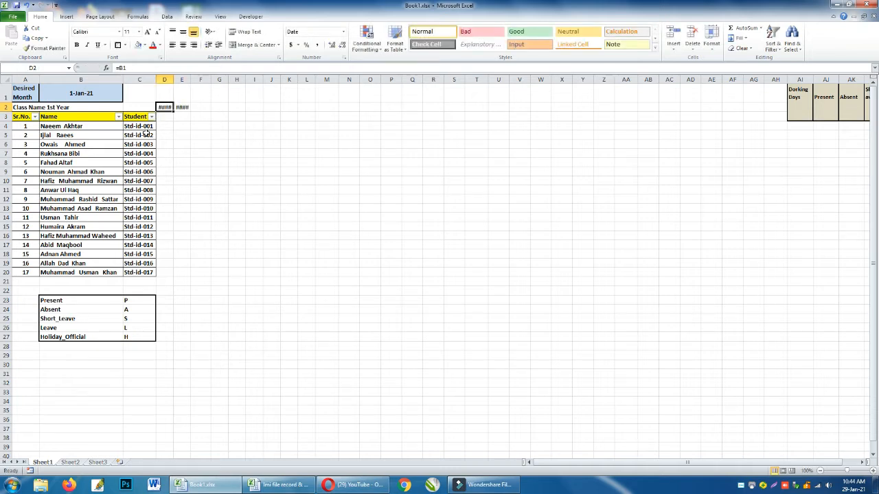
double_click(174, 80)
double_click(204, 80)
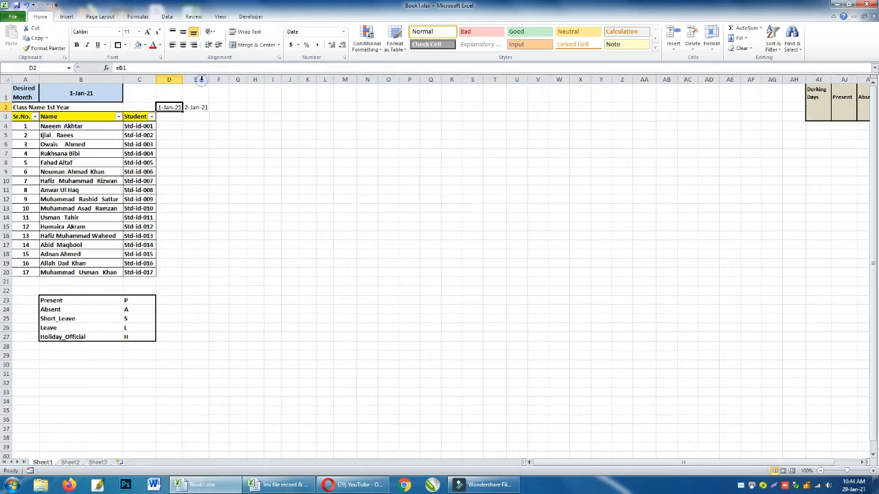
Format the dates in D2:E2 with the 14-Mar date type, showing only day and month.
click(169, 108)
drag(169, 108, 193, 108)
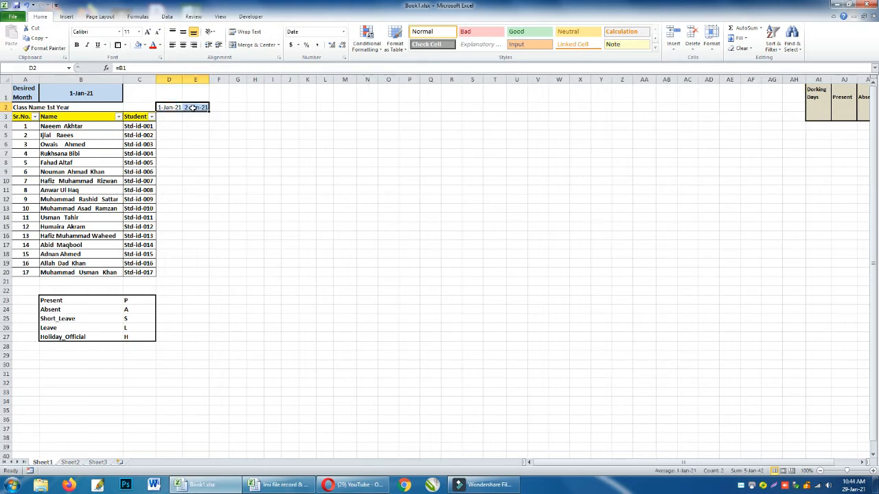
right_click(192, 108)
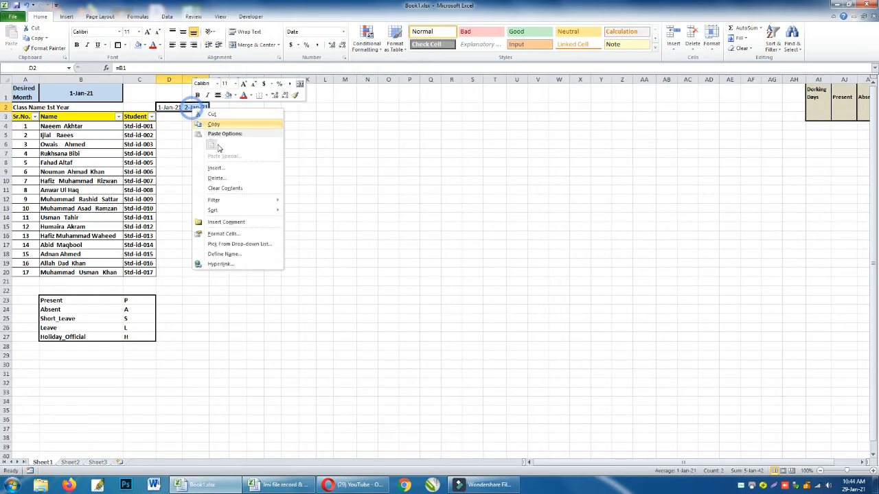
click(233, 237)
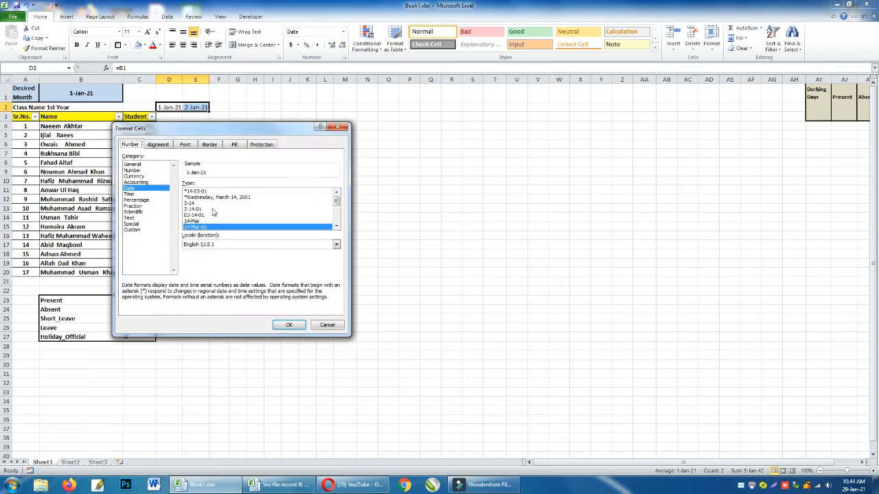
click(194, 221)
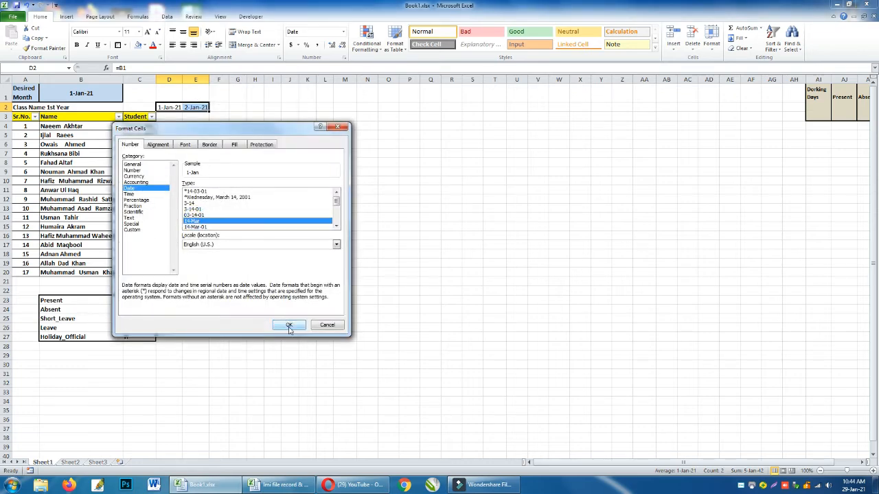
click(289, 325)
Fit the widths of columns D and E to the shortened dates.
double_click(208, 81)
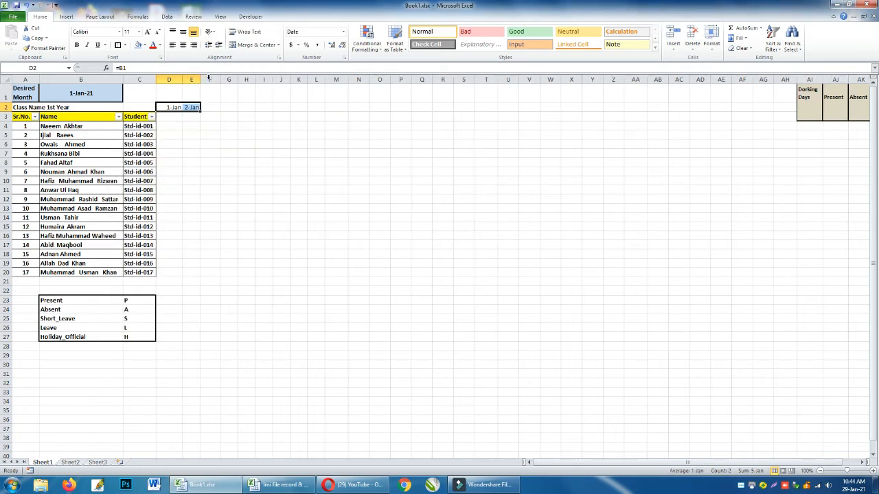
click(208, 81)
drag(175, 81, 193, 77)
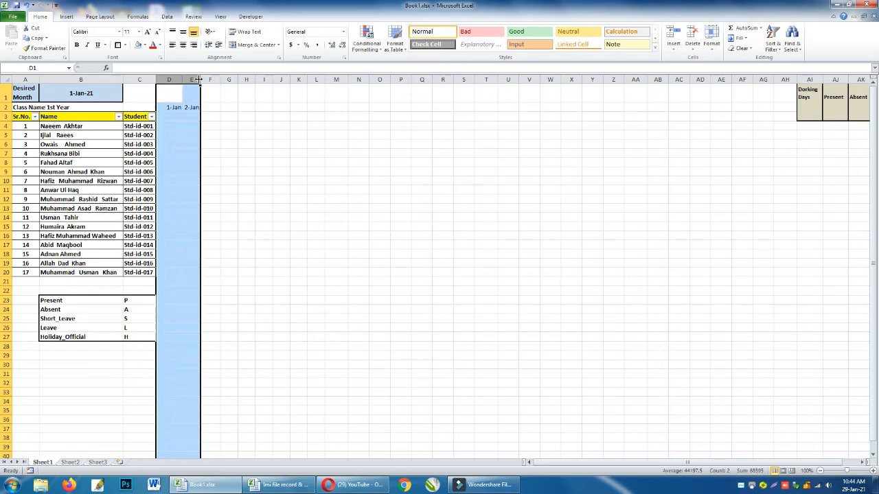
double_click(194, 78)
click(220, 124)
Fill the E2 date formula across row 2 through AH2 to cover the days up to 31-Jan.
click(165, 108)
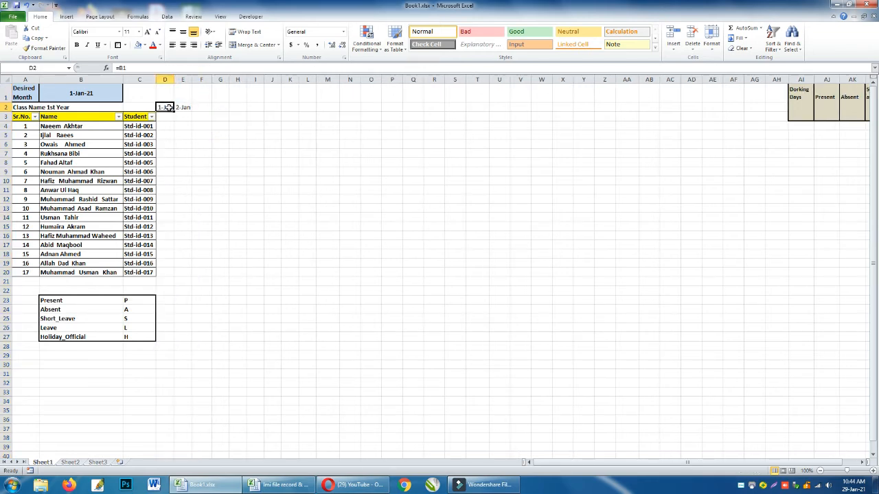
click(183, 108)
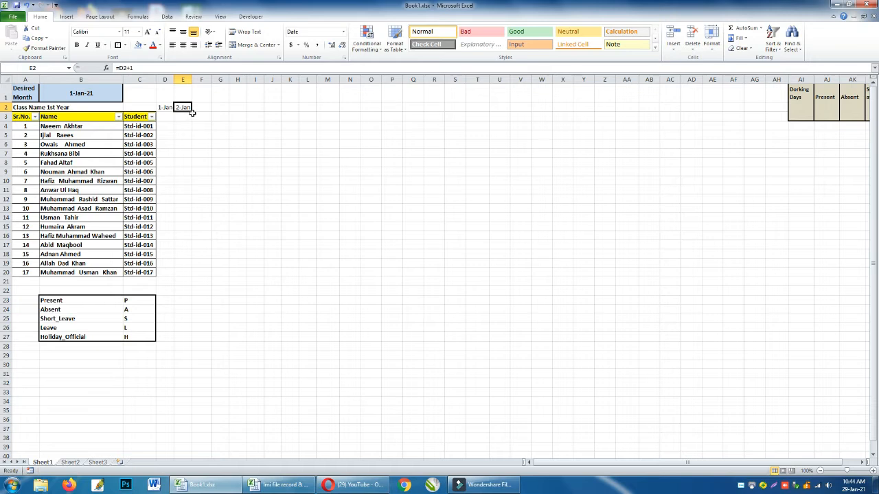
drag(191, 112, 783, 97)
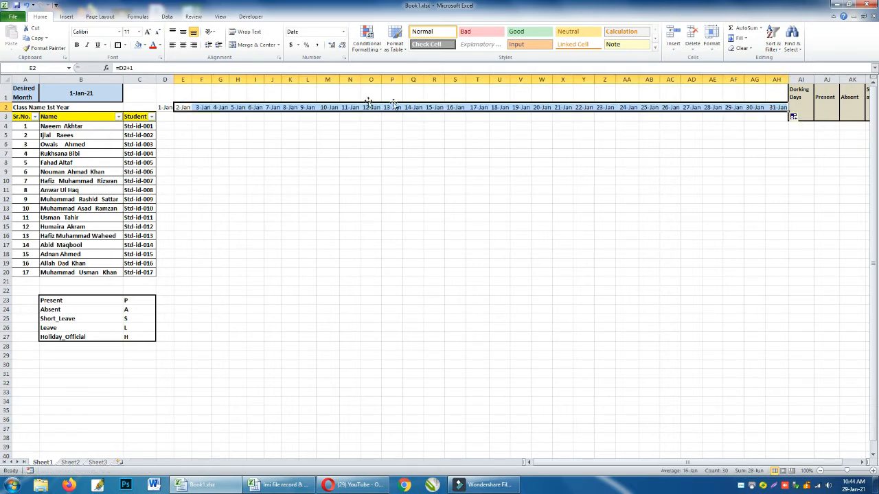
click(780, 115)
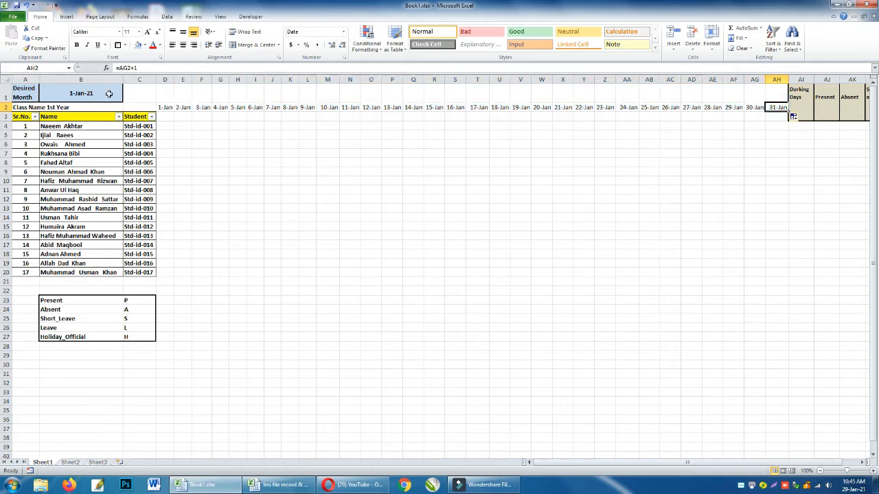
Enter =TEXT(D2,"dddd") in D3 to get the weekday name of the first date.
click(166, 118)
click(167, 118)
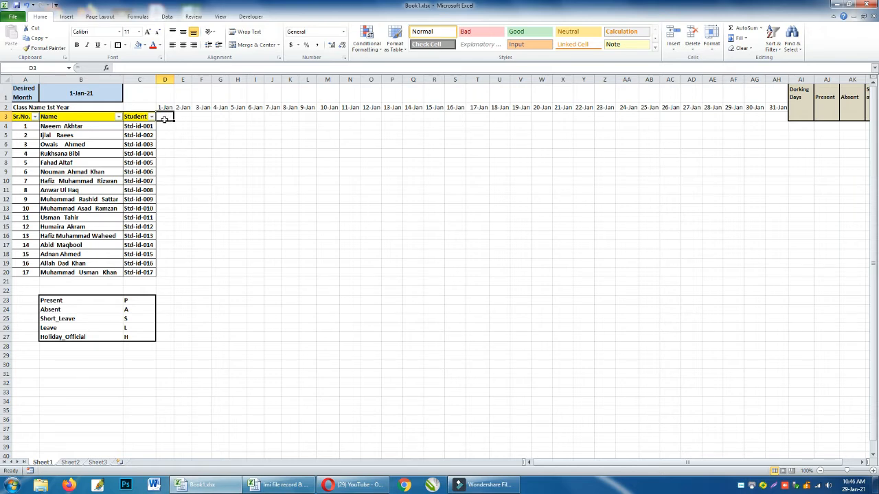
text(=)
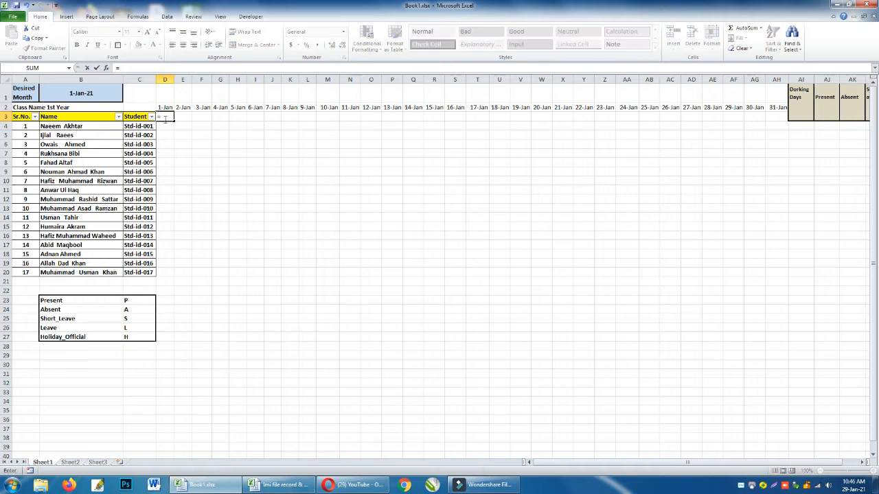
text(TEXT()
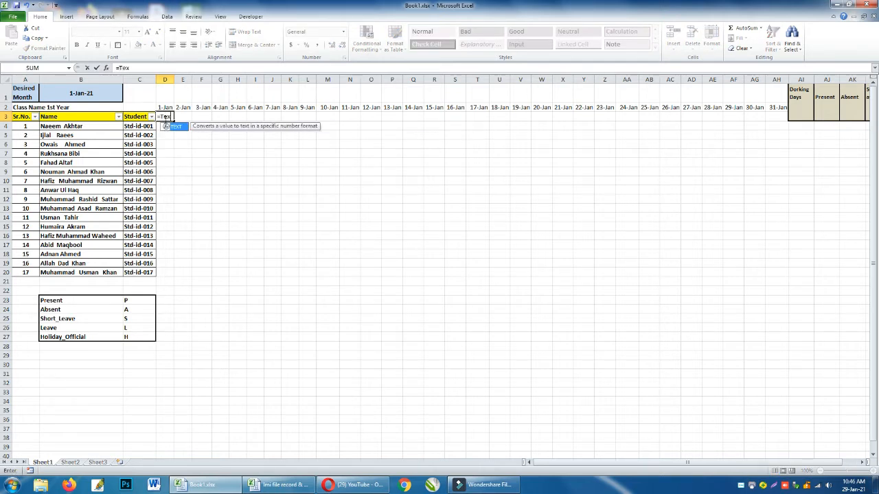
click(166, 108)
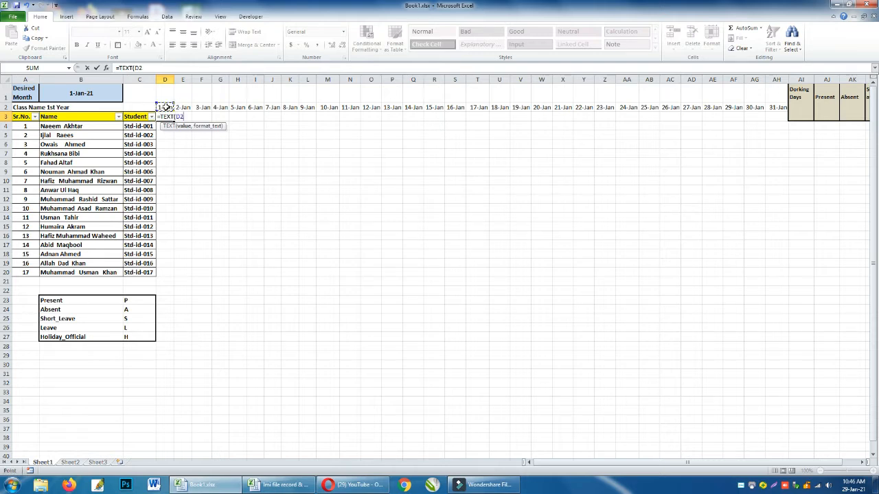
text(,"dddd)
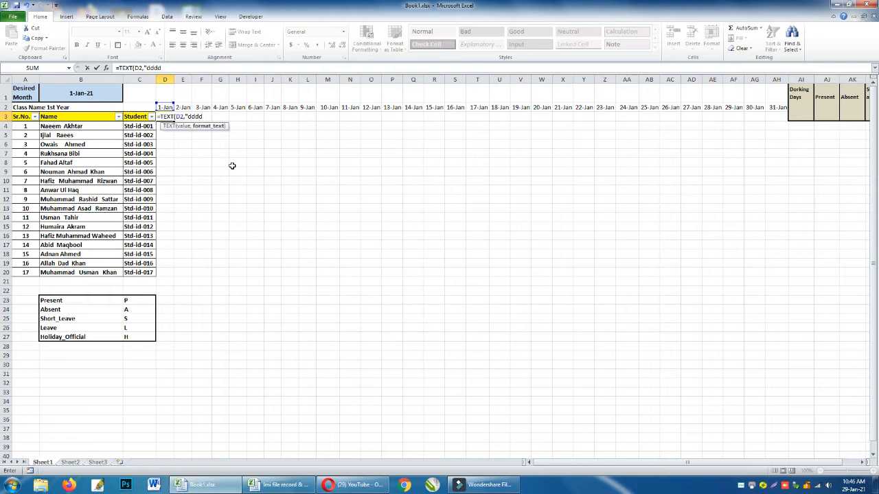
key(Return)
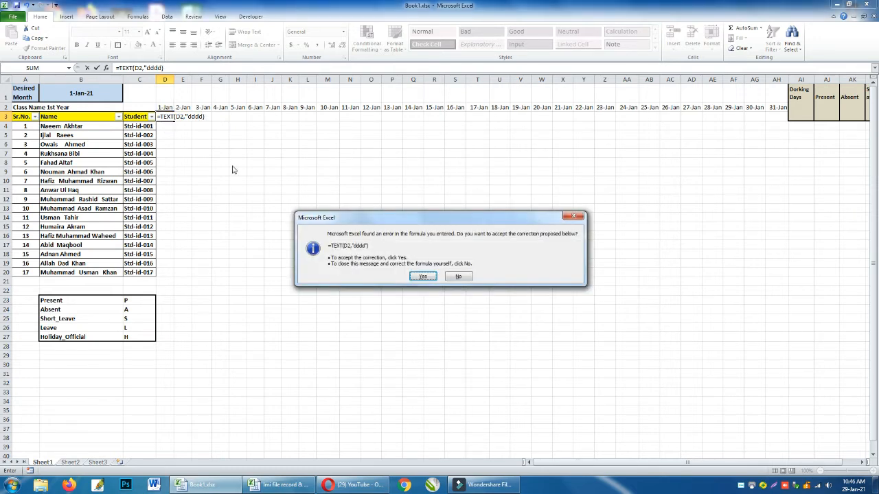
key(Return)
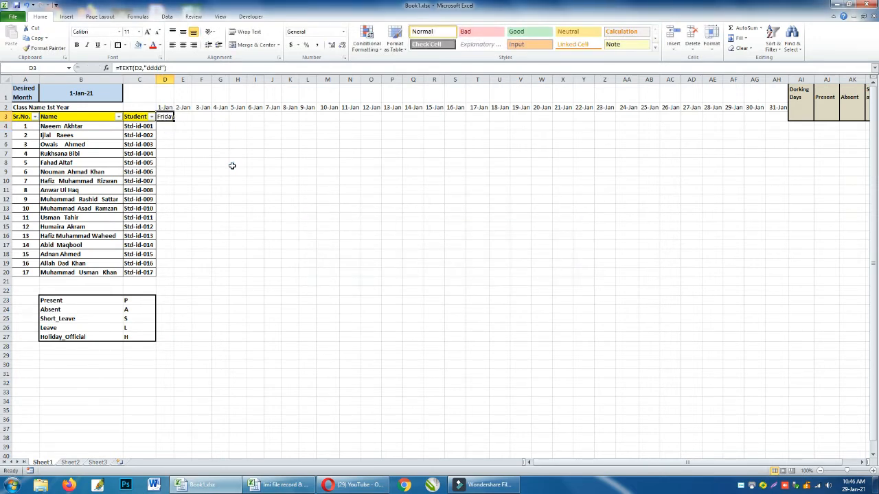
Change the format code in the D3 formula to "ddd" and fill the formula across row 3 through AH3.
key(F2)
key(Left)
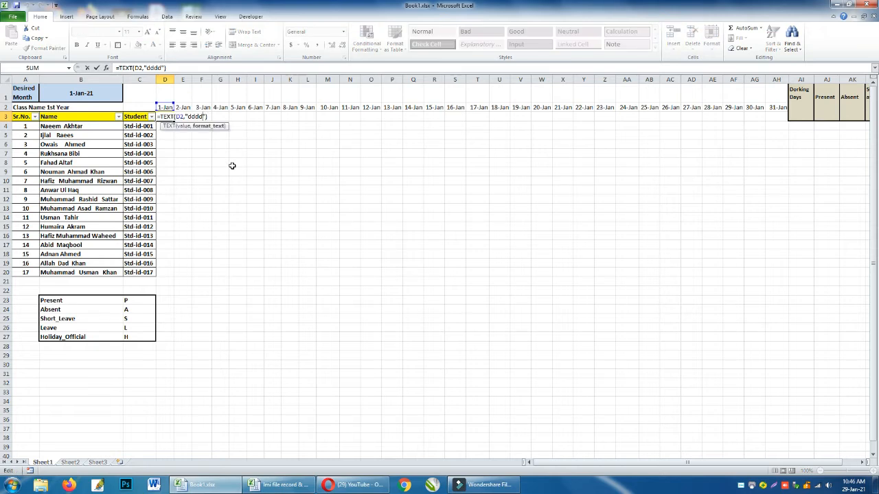
key(BackSpace)
key(ctrl+Return)
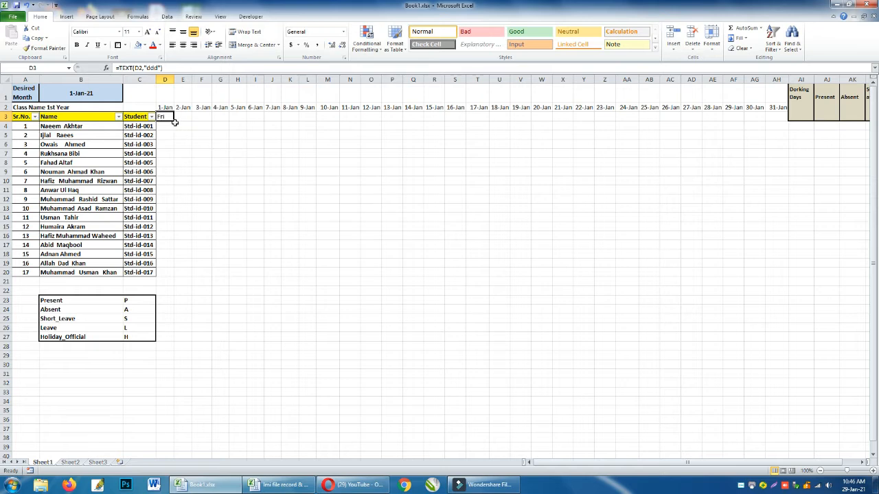
drag(173, 121, 782, 119)
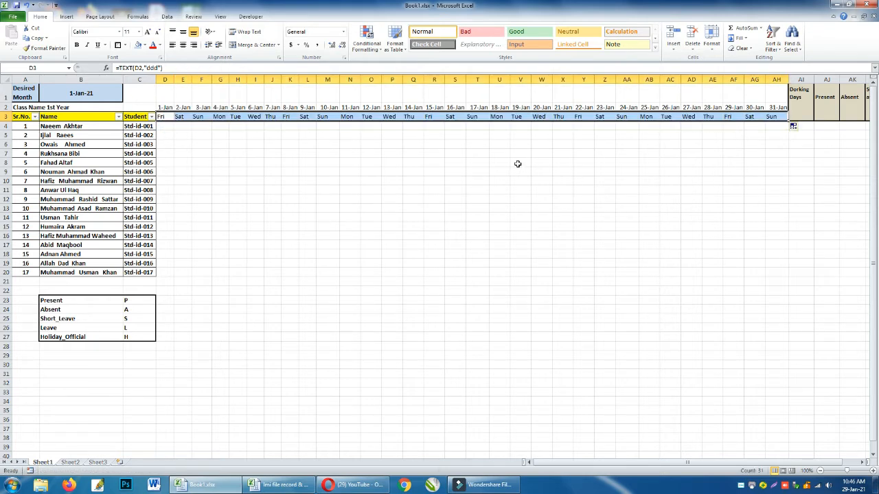
click(307, 171)
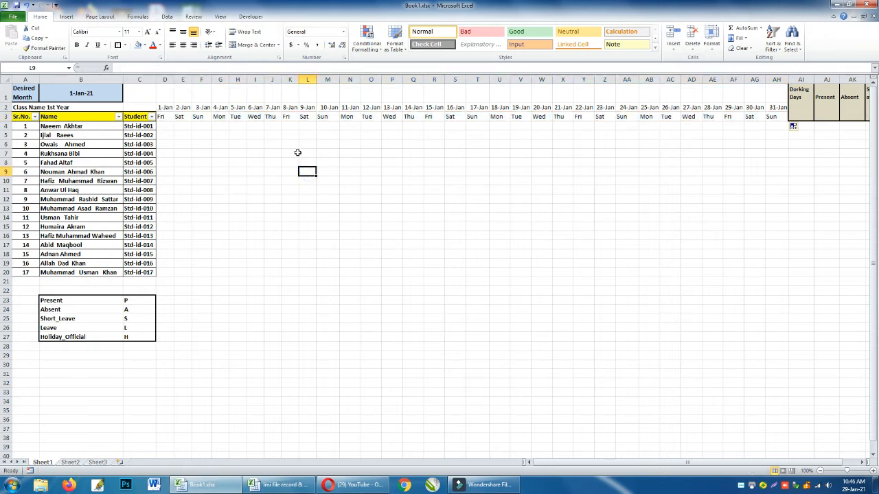
Start a formula-based conditional formatting rule for D2:AH20 that tests whether the weekday name in row 3 is "Sun".
click(163, 118)
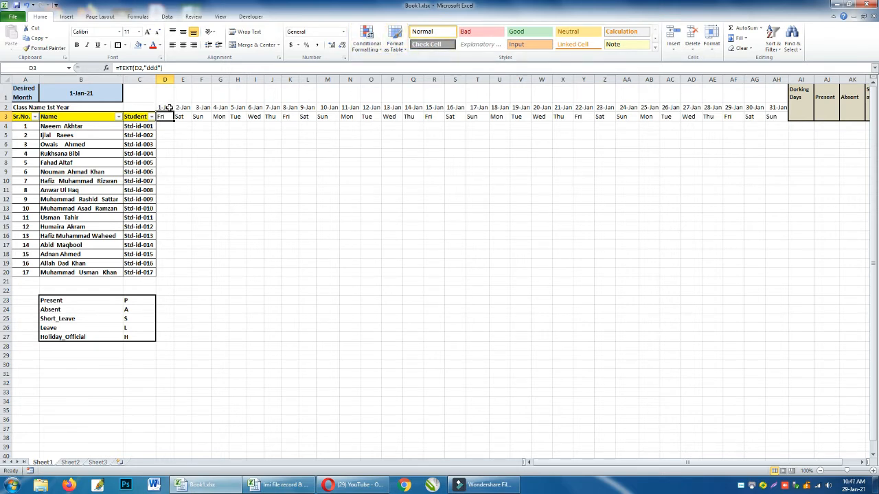
drag(166, 109, 780, 271)
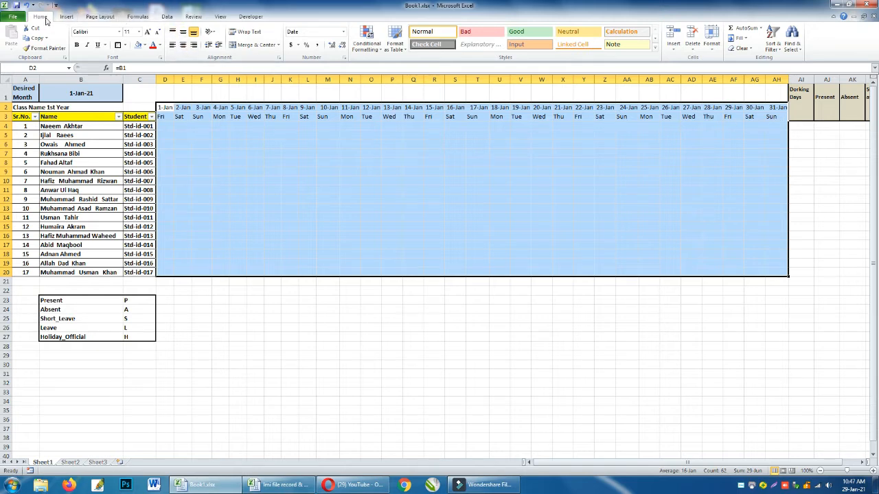
click(366, 41)
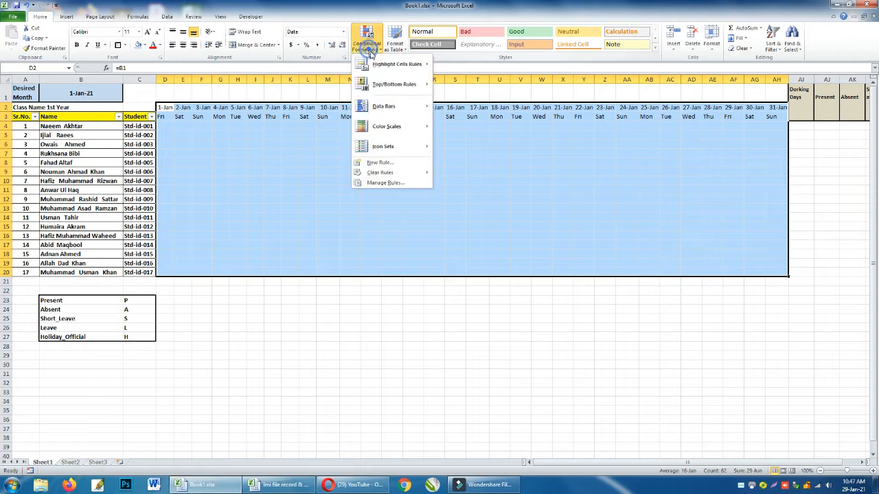
click(389, 164)
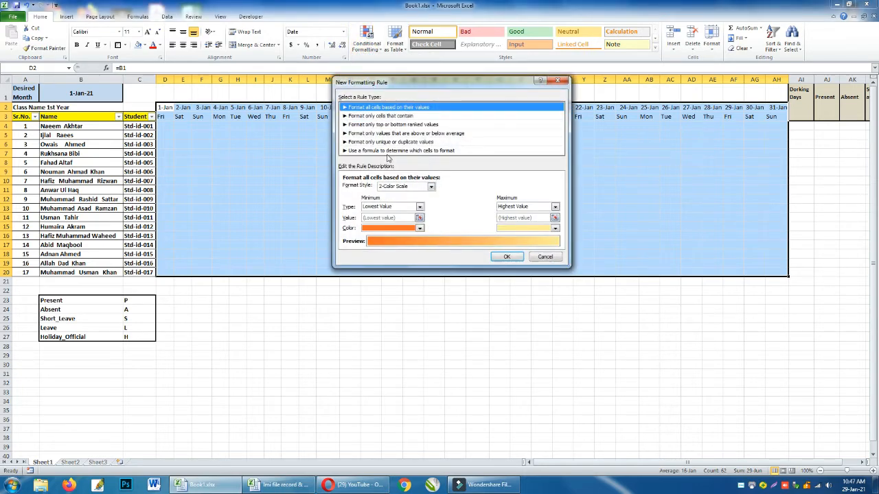
click(444, 153)
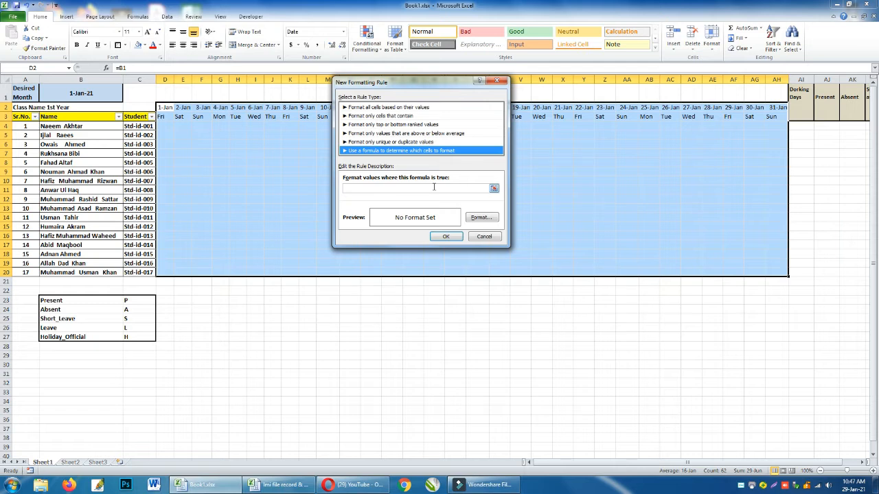
click(432, 187)
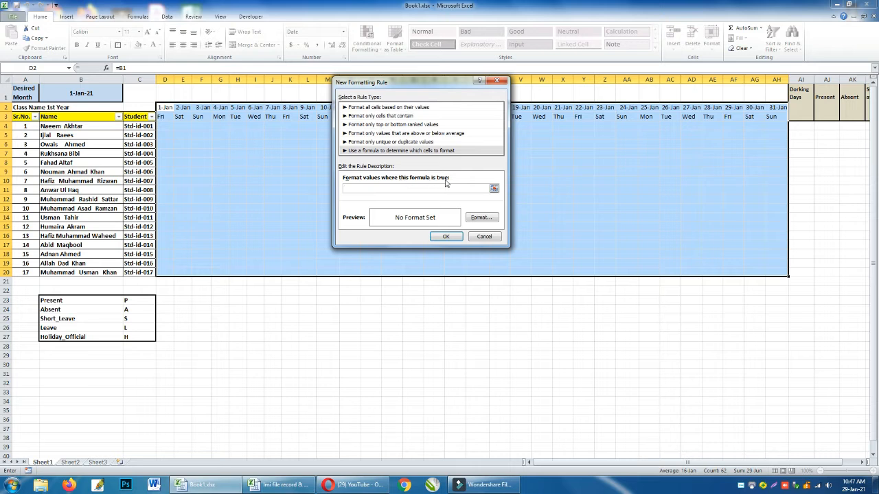
click(165, 118)
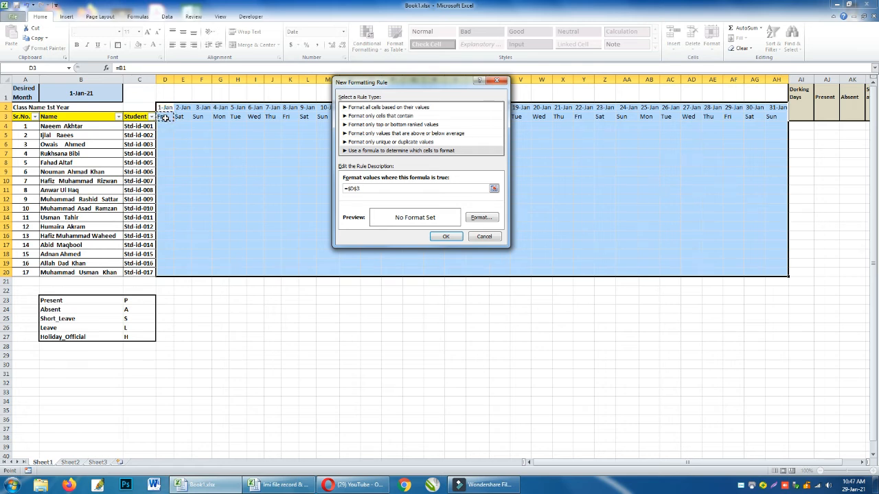
click(350, 187)
Give the Sunday rule a bold font and a purple fill, and apply it to the attendance grid.
click(482, 217)
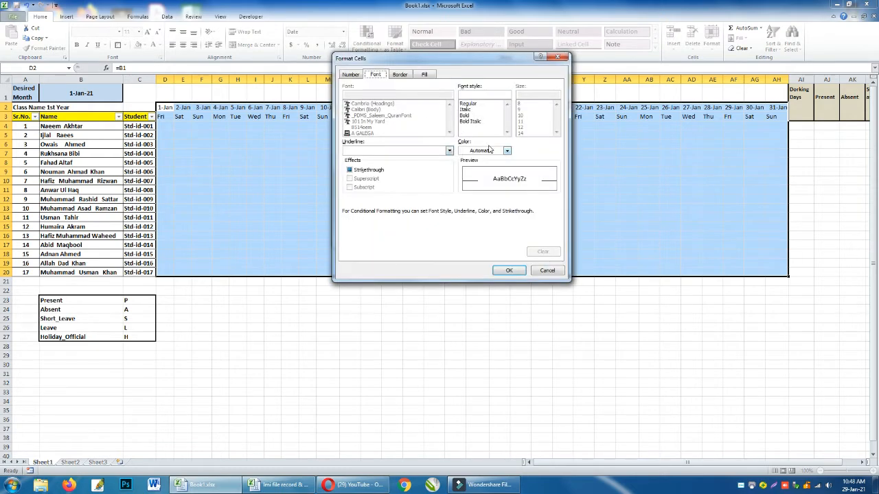
click(465, 116)
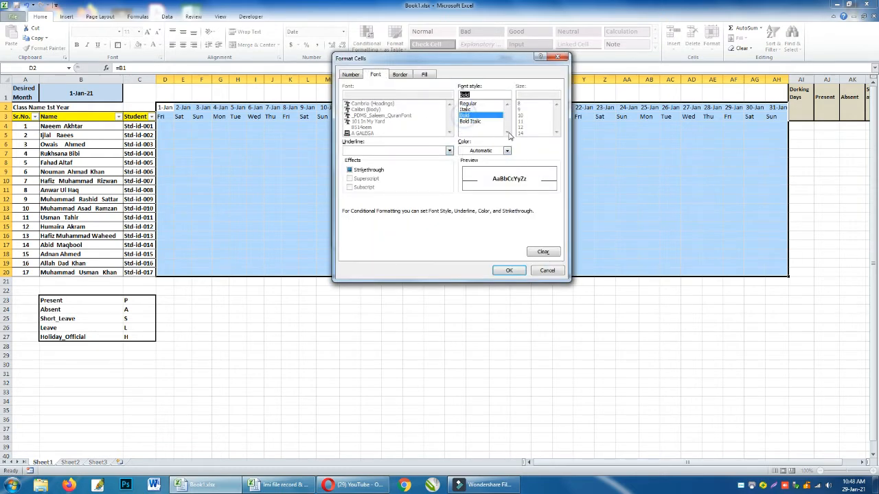
click(427, 75)
click(408, 109)
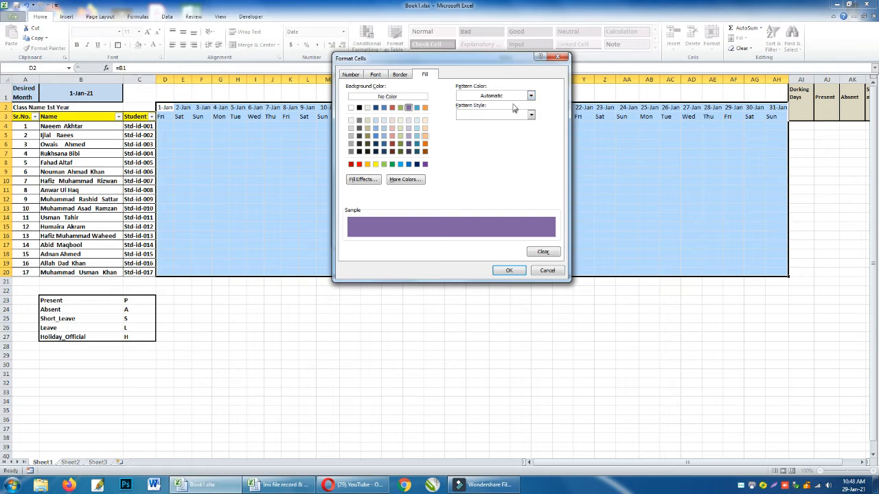
click(509, 270)
click(462, 239)
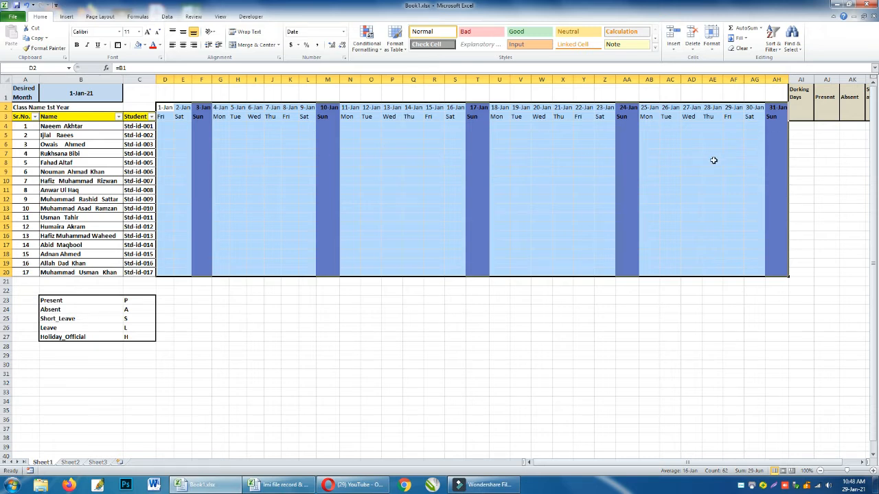
click(218, 142)
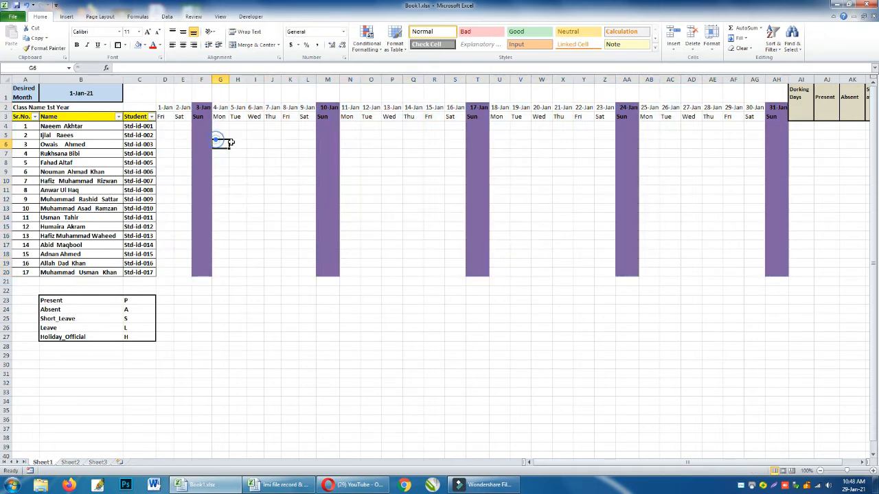
click(166, 125)
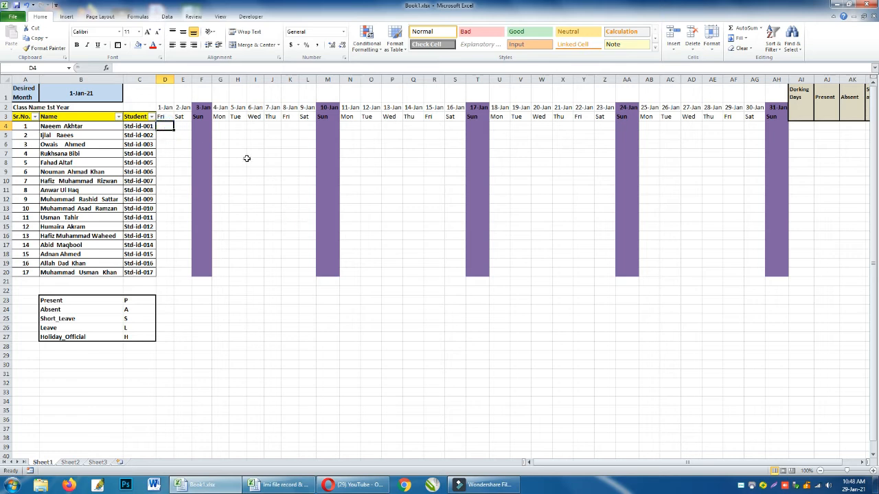
key(Right)
key(Left)
key(Right)
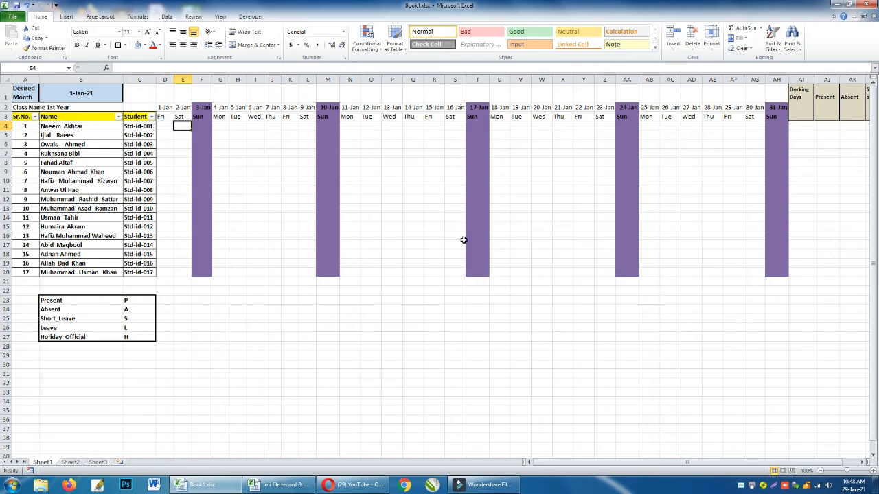
key(Left)
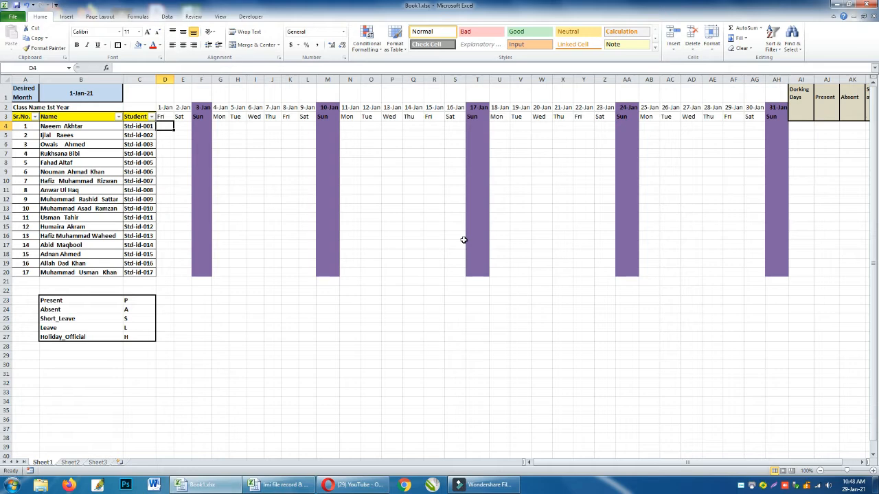
text(p)
key(Right)
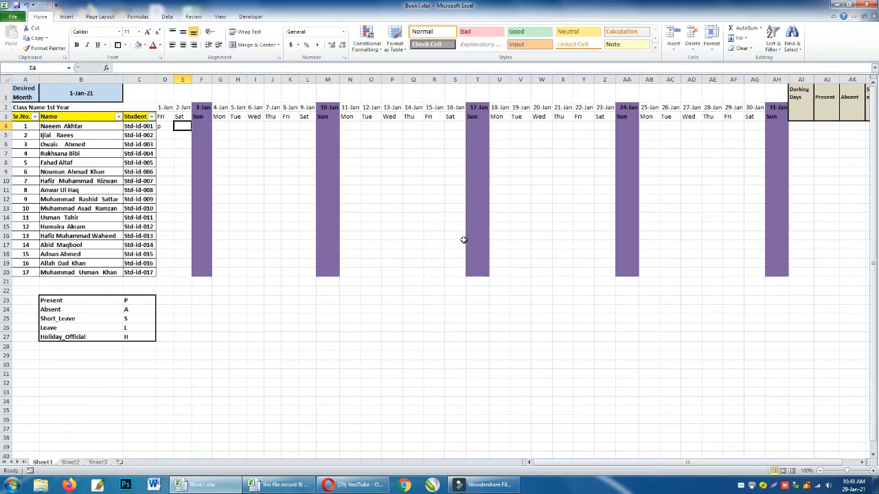
key(Left)
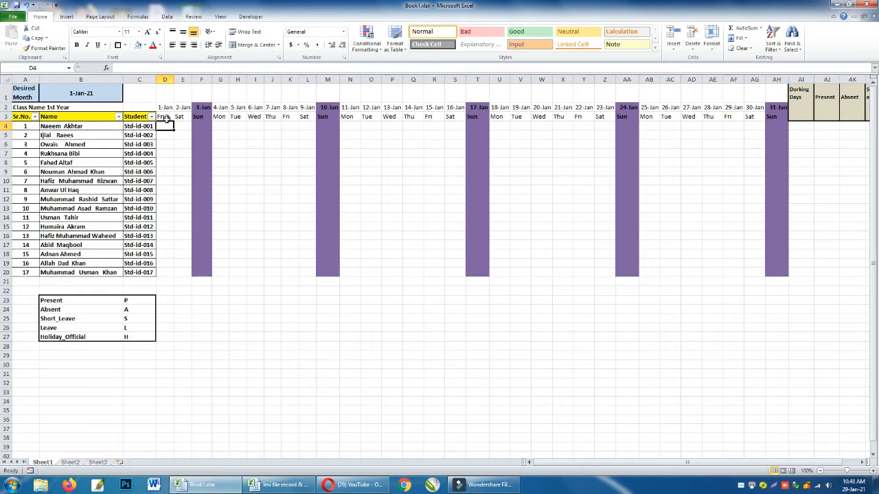
Set up data validation of type List for the attendance cells D4:AH20.
drag(166, 124, 777, 273)
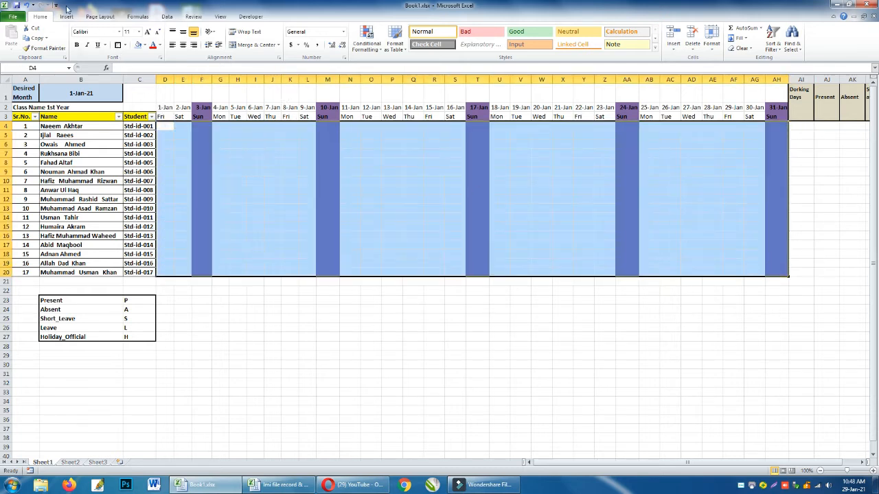
click(167, 16)
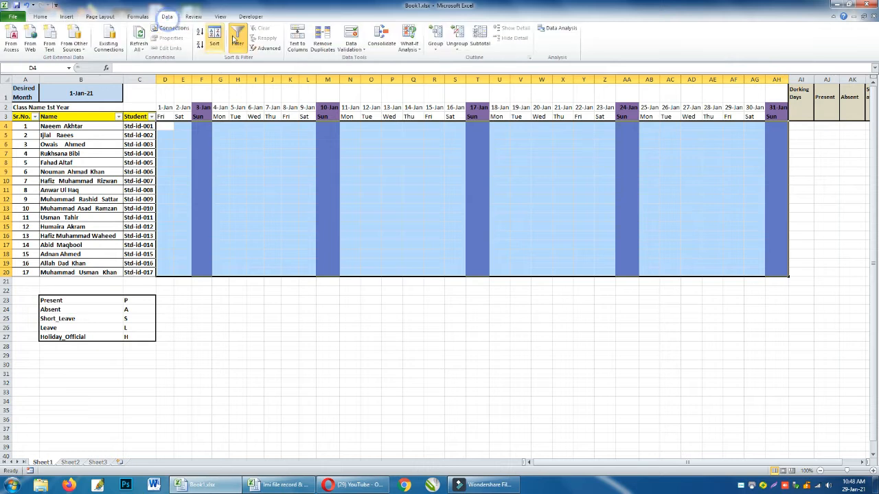
click(355, 50)
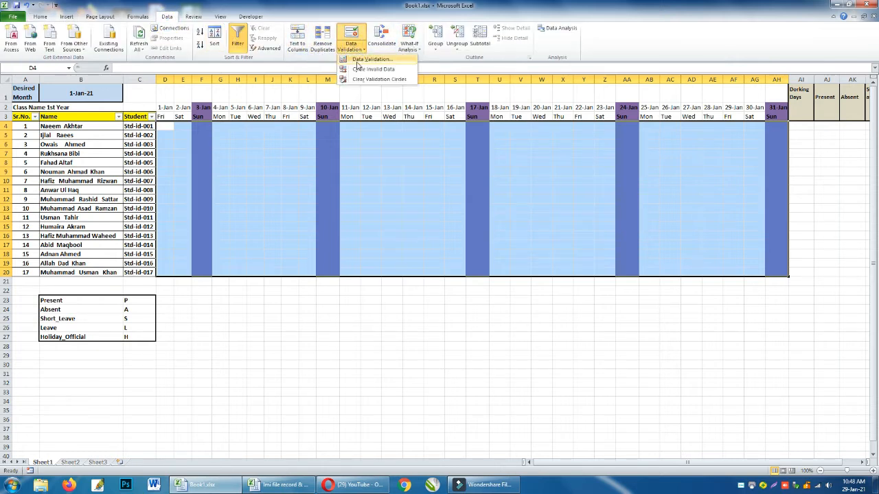
click(357, 60)
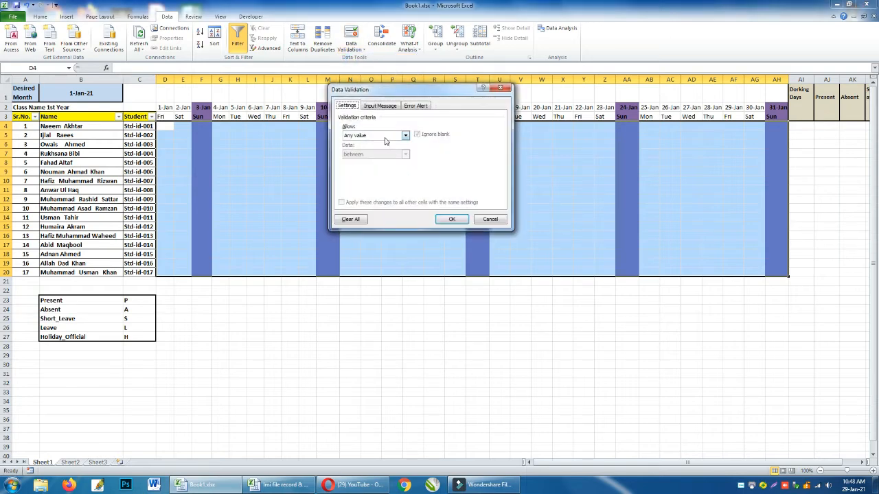
click(384, 135)
click(377, 162)
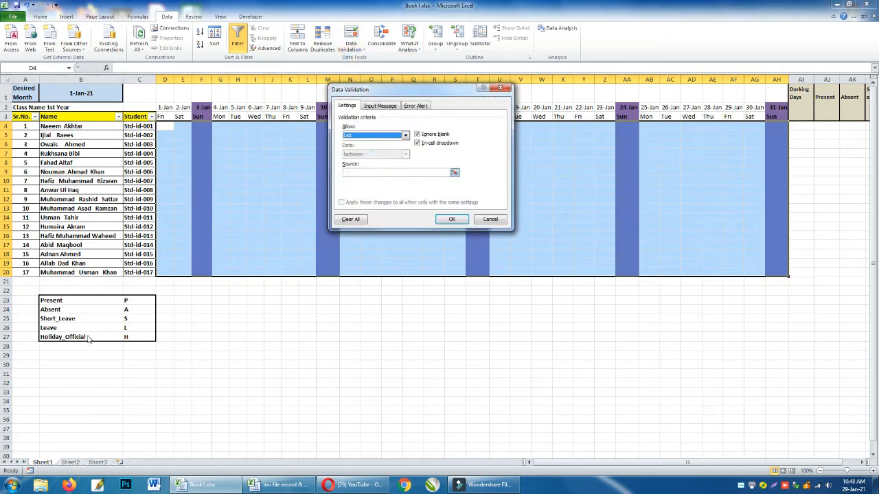
Use the status codes in C23:C27 as the validation list source and apply the validation.
click(373, 172)
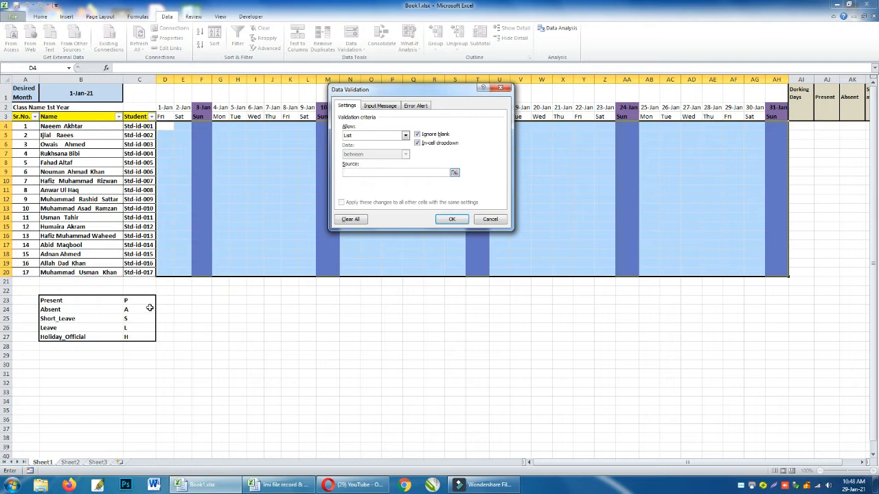
drag(142, 300, 142, 337)
click(504, 101)
click(406, 173)
drag(407, 173, 310, 172)
key(BackSpace)
click(454, 220)
click(406, 208)
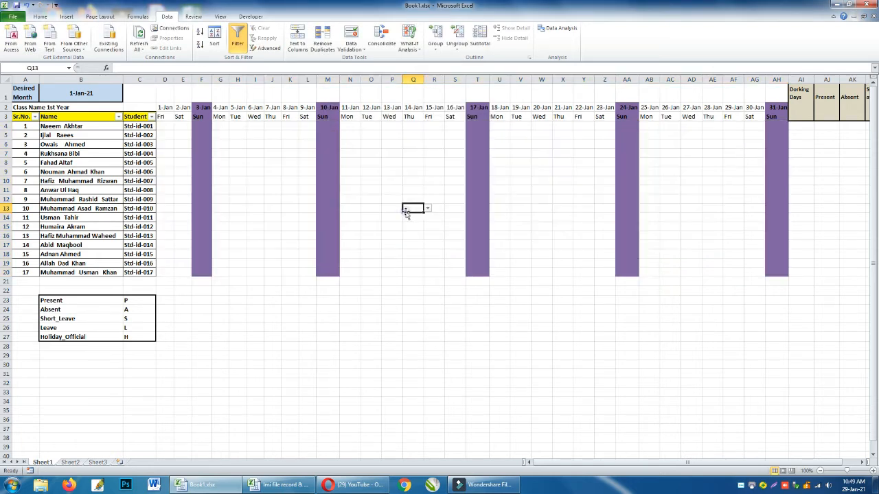
Try the status dropdown in D4 by choosing H.
click(170, 128)
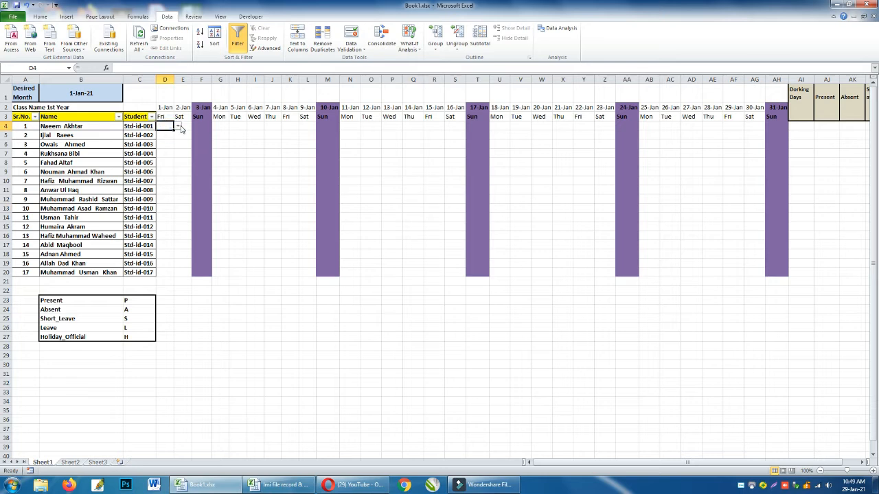
click(178, 127)
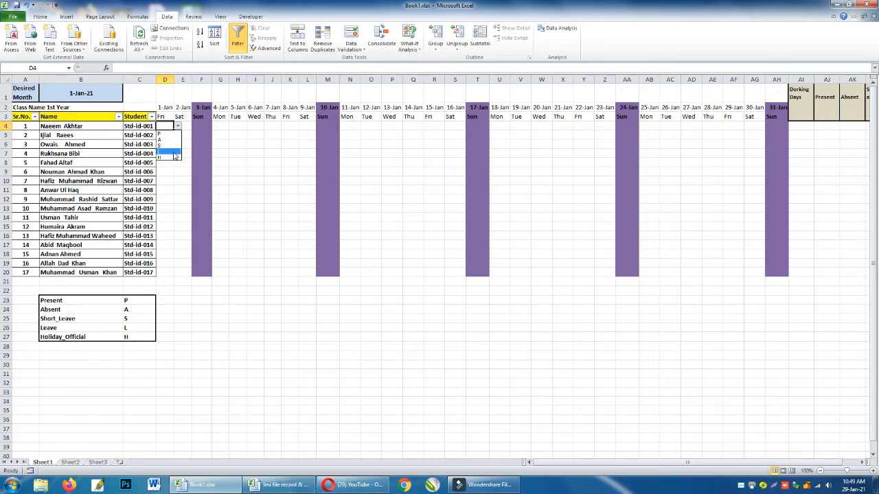
click(175, 156)
click(178, 143)
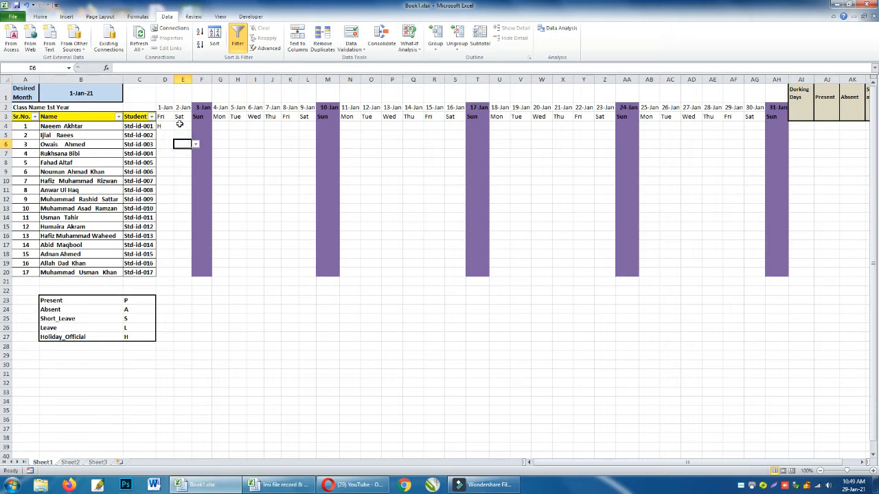
click(177, 125)
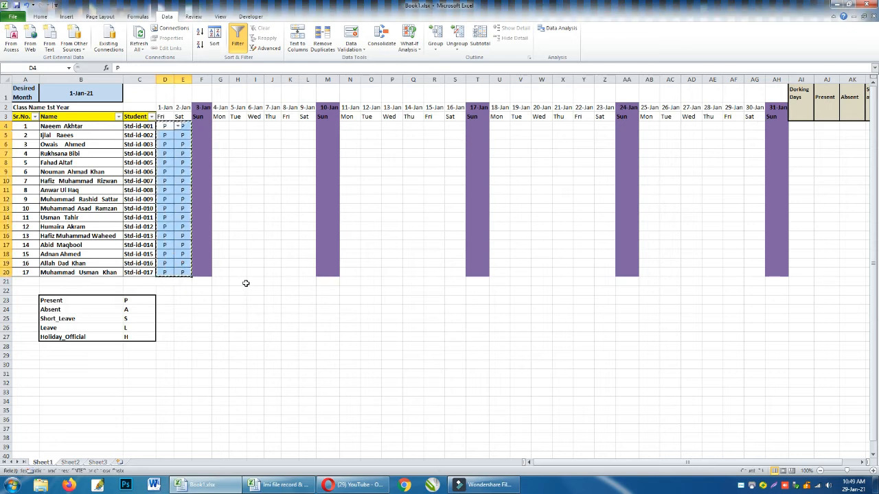
Paste the copied two-day block of P marks from D4:E20 across G4:L20 for 4-Jan to 9-Jan.
key(Right)
key(Right)
key(Right)
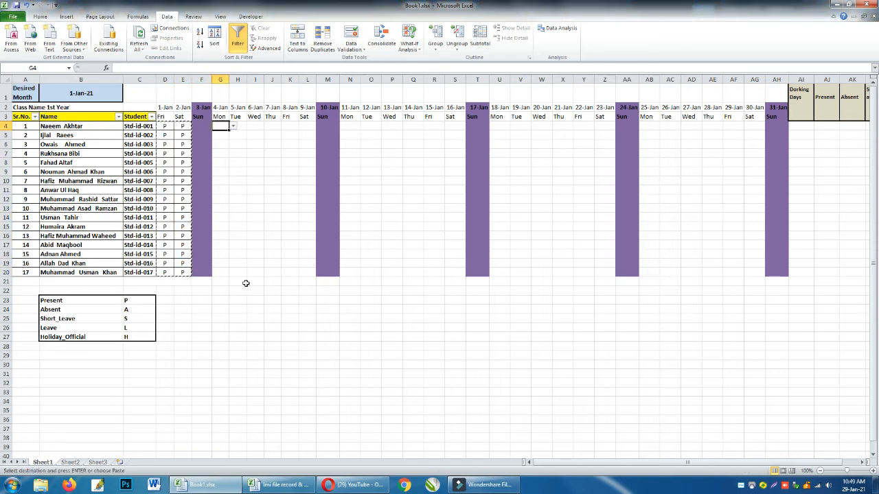
key(ctrl+v)
key(Right)
key(Right)
key(ctrl+v)
key(Right)
key(Right)
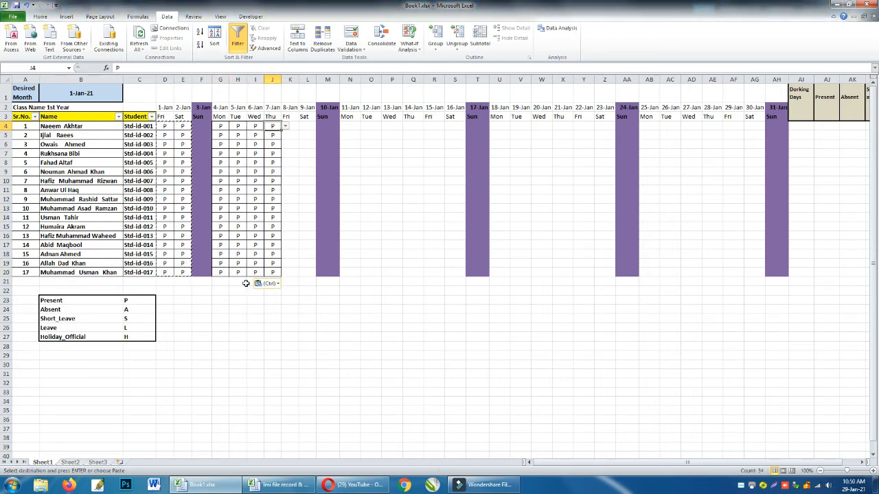
key(ctrl+v)
Copy the full week of P marks in G4:L20 and paste it into N4:S20 for 11-Jan to 16-Jan.
key(Left)
key(Left)
key(Left)
key(Left)
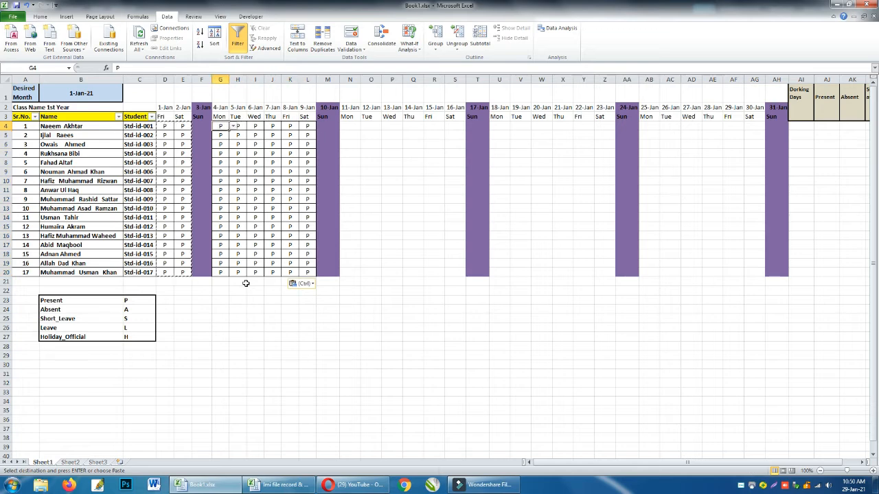
key(ctrl+shift+Down)
key(ctrl+shift+Right)
scroll(246, 283, right, 4)
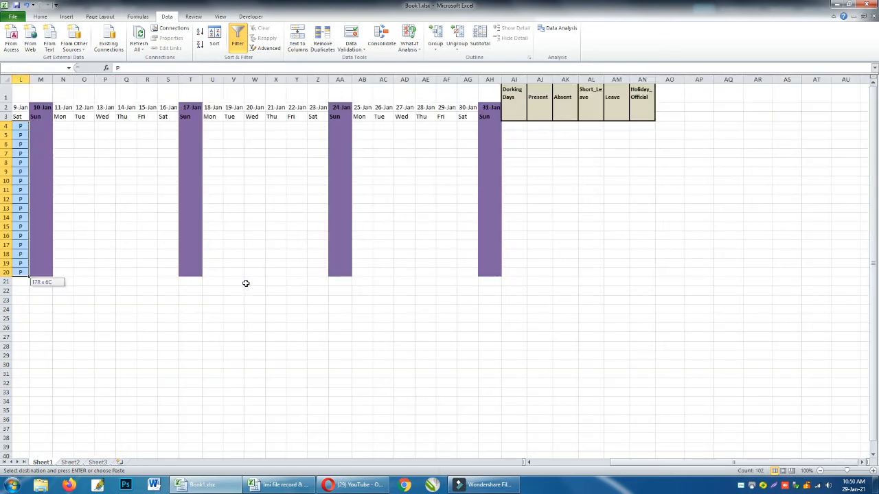
key(ctrl+c)
key(Right)
key(Right)
key(Right)
key(Right)
key(Right)
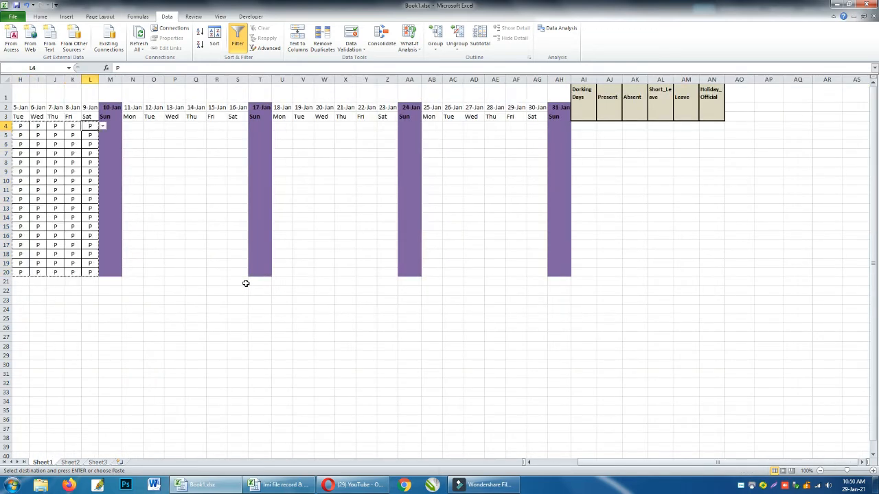
key(Right)
key(Right)
key(ctrl+v)
Paste the copied week of P marks into U4:Z20 for 18-Jan to 23-Jan.
key(Right)
key(Right)
key(Right)
key(Right)
key(Right)
key(Right)
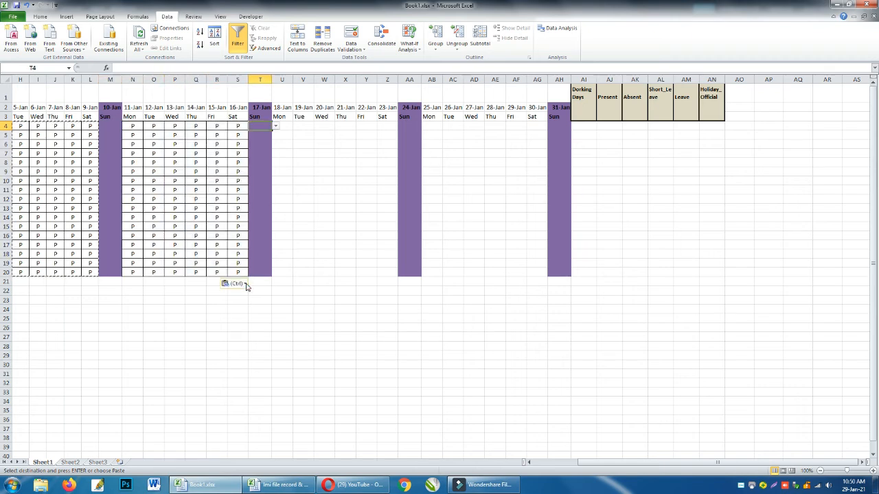
key(Right)
key(ctrl+v)
Paste the copied week into AB4:AG20 for 25-Jan to 30-Jan, return to F4 and clear the copy selection.
key(Right)
key(Right)
key(Right)
key(Right)
key(Right)
key(Right)
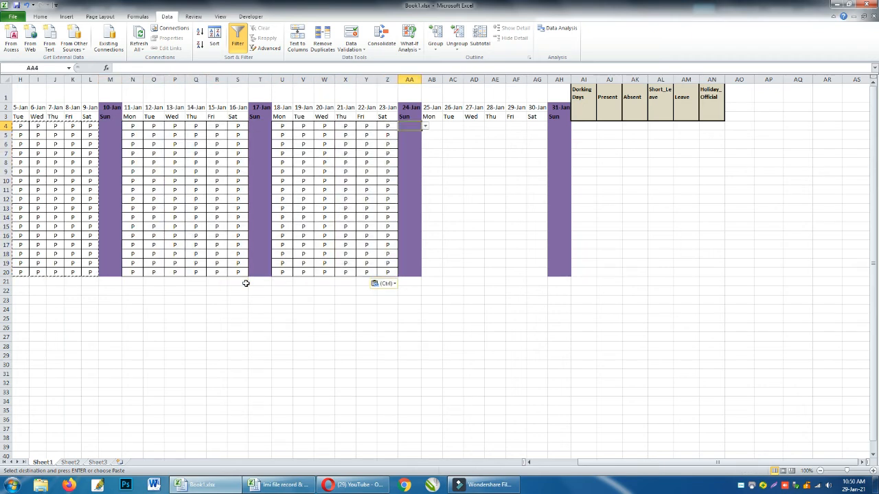
key(Right)
key(ctrl+v)
key(Left)
key(Left)
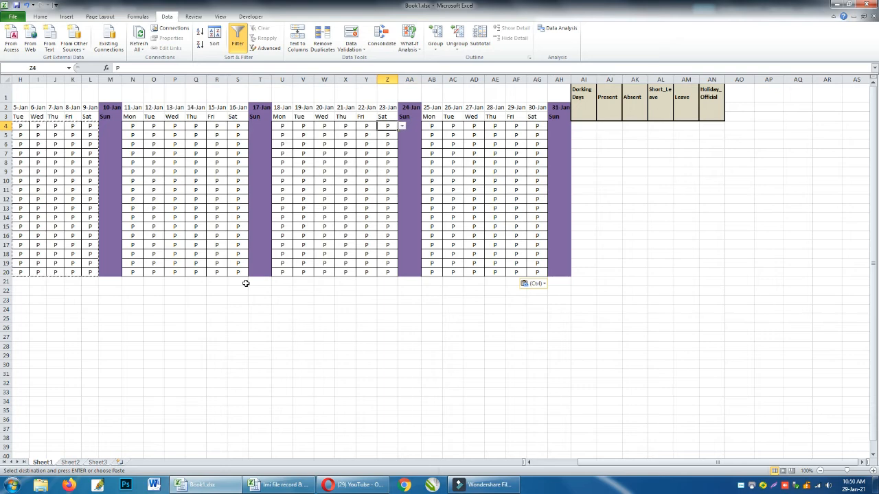
key(Left)
key(Left)
key(Left)
key(Left)
key(Left)
key(Left)
key(Left)
key(Left)
key(Left)
key(Left)
key(Left)
key(Left)
key(Left)
key(Left)
key(Left)
key(Left)
key(Left)
key(Left)
key(Left)
key(Left)
key(Right)
key(Right)
key(Right)
key(Right)
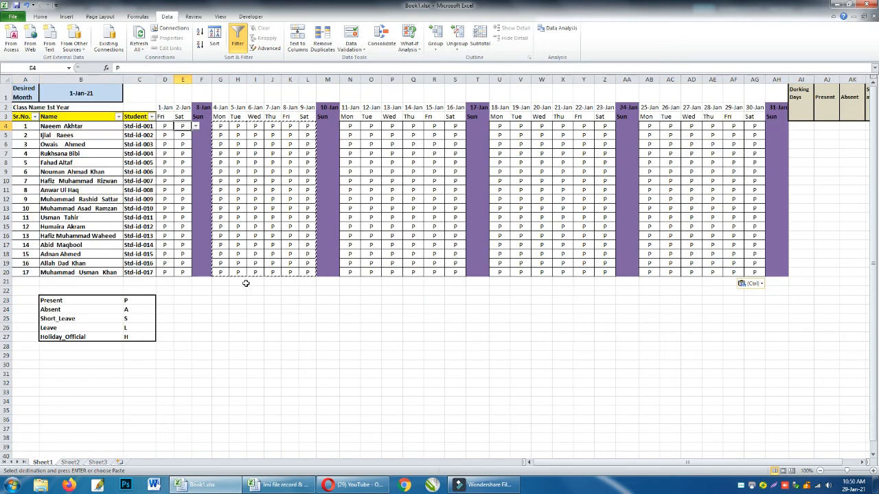
key(Right)
key(Escape)
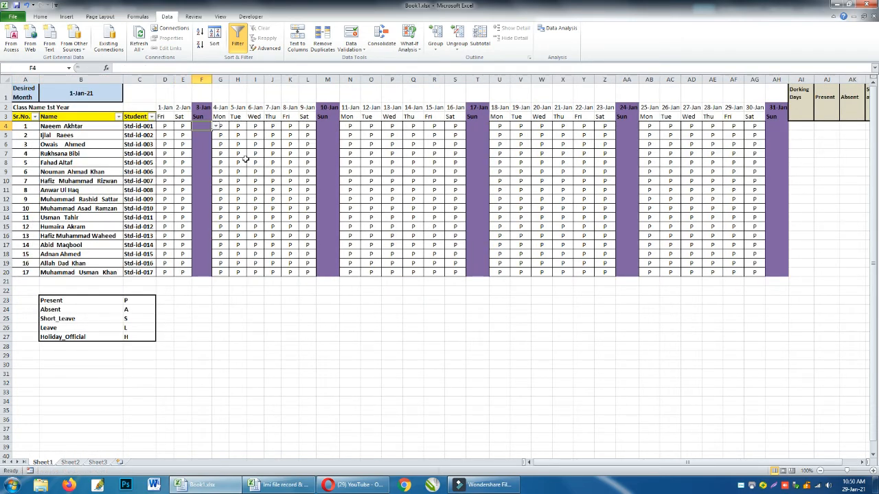
Choose H from the status dropdown in F4 for Sunday 3-Jan and fill it down to F20.
click(216, 127)
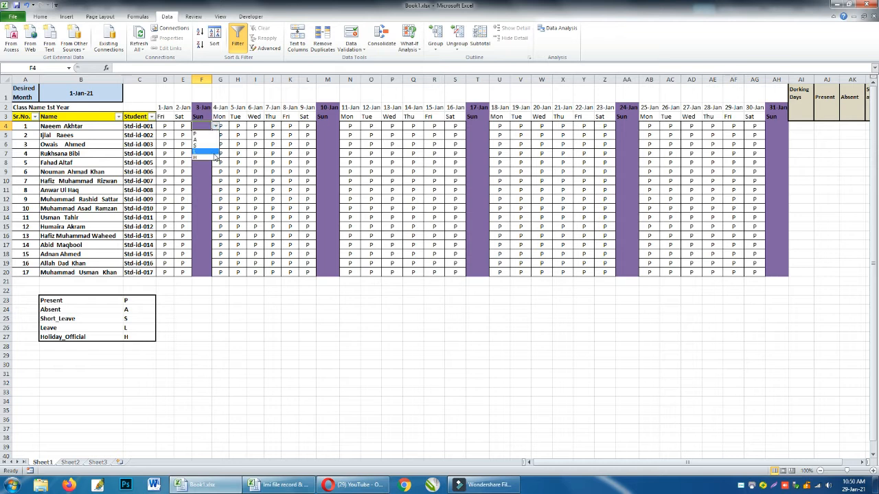
click(214, 158)
drag(203, 127, 204, 272)
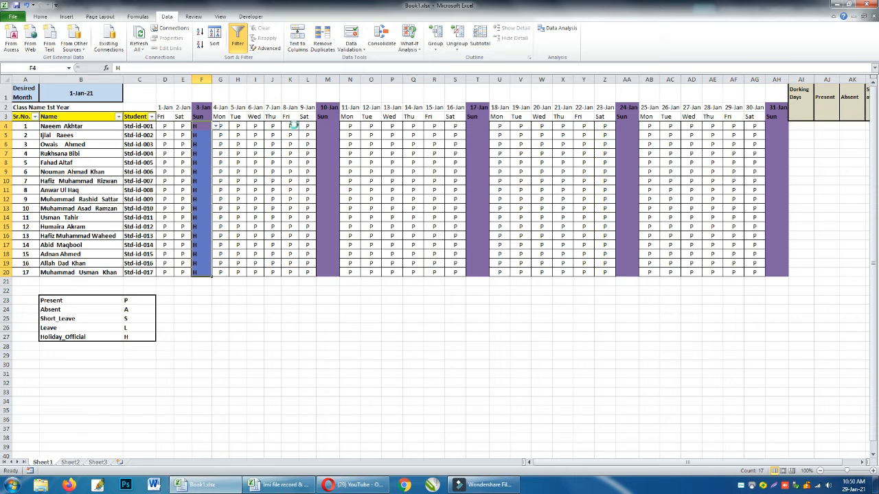
Copy the Sunday H marks in F4:F20 and paste them into M4:M20 for 10-Jan and T4:T20 for 17-Jan.
key(ctrl+c)
click(326, 127)
key(ctrl+v)
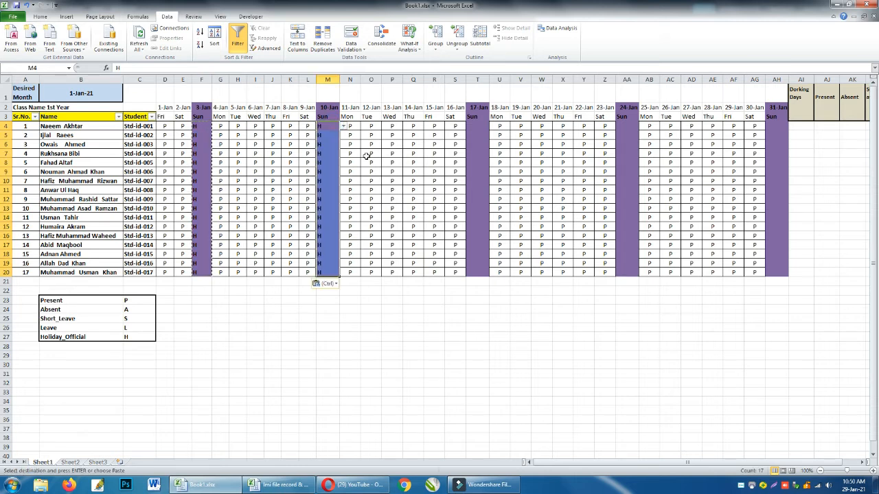
key(Right)
key(Right)
key(Right)
key(Right)
key(Right)
key(Right)
key(Right)
key(ctrl+v)
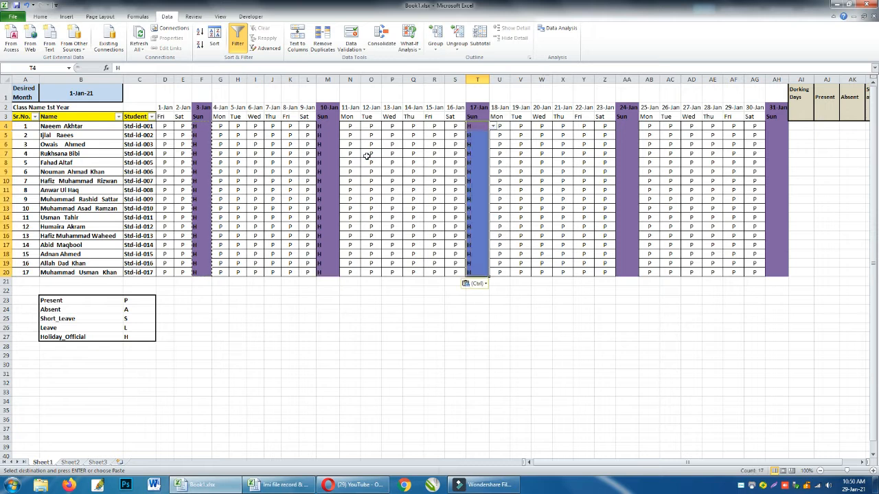
Paste the copied H marks into AA4:AA20 for 24-Jan and AH4:AH20 for 31-Jan.
key(Right)
key(Right)
key(Right)
key(Right)
key(Right)
key(Right)
key(Right)
key(Right)
key(Left)
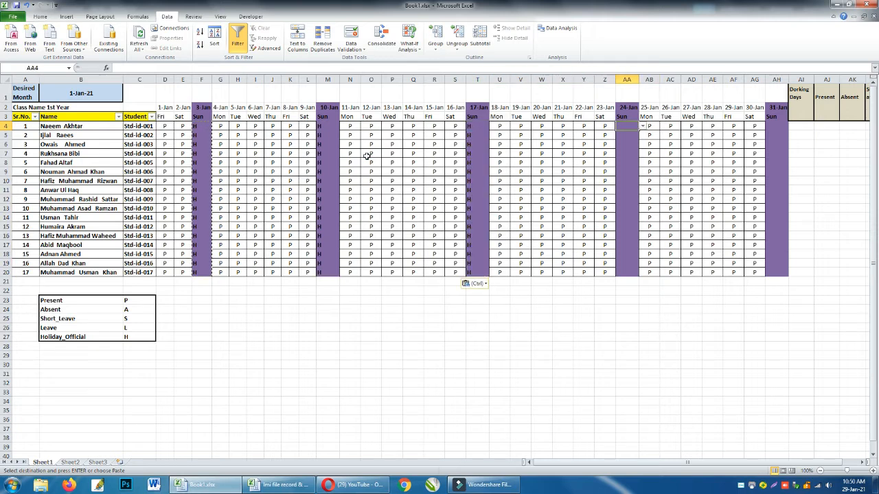
key(ctrl+v)
key(Right)
key(Right)
key(Right)
key(Right)
key(Right)
key(Right)
key(Right)
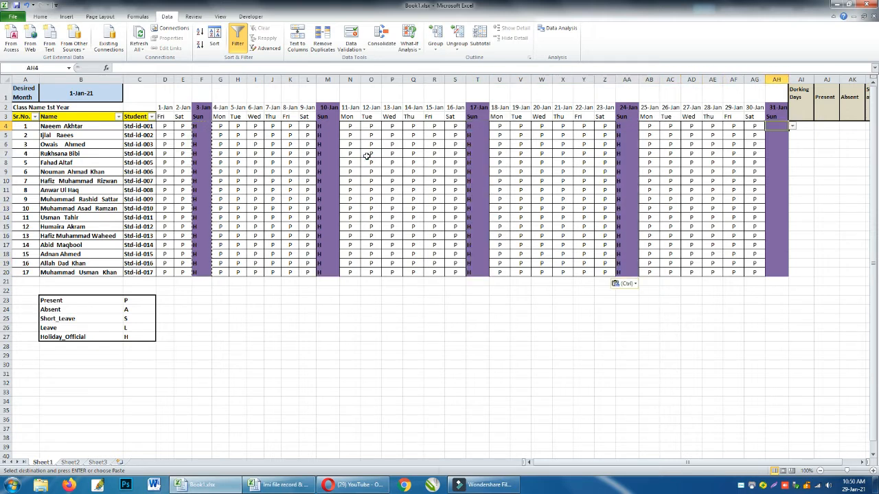
key(ctrl+v)
key(Right)
key(Right)
key(Right)
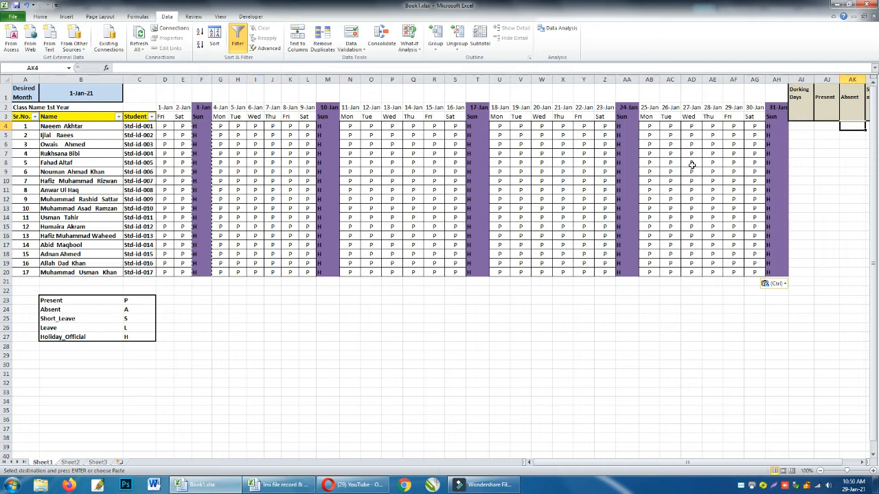
click(709, 188)
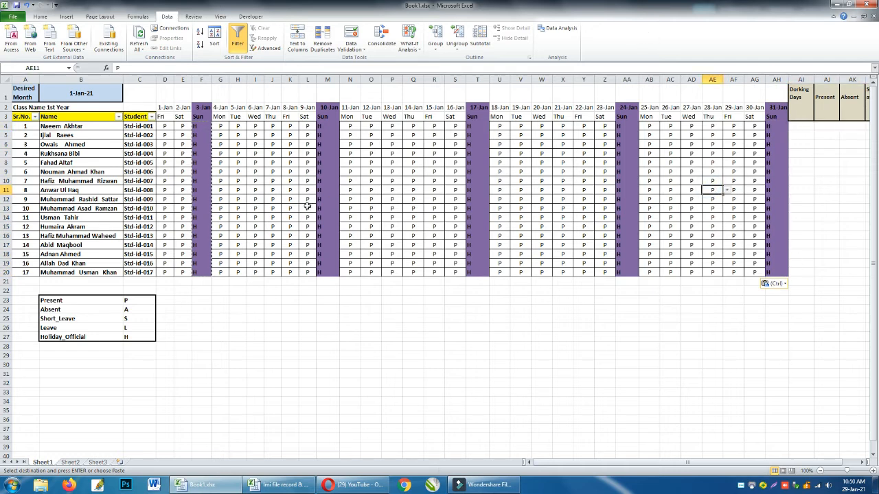
Change the first student's 6-Jan status in I4 to S using the dropdown list.
click(255, 126)
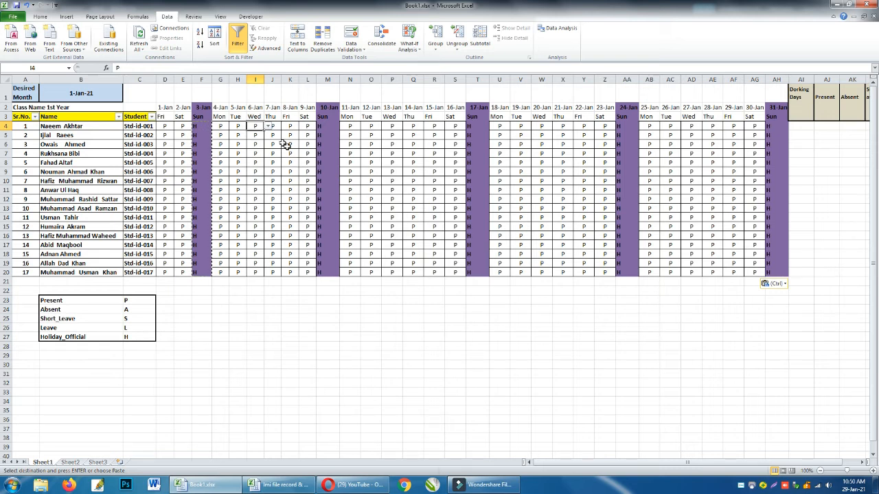
click(268, 126)
click(266, 147)
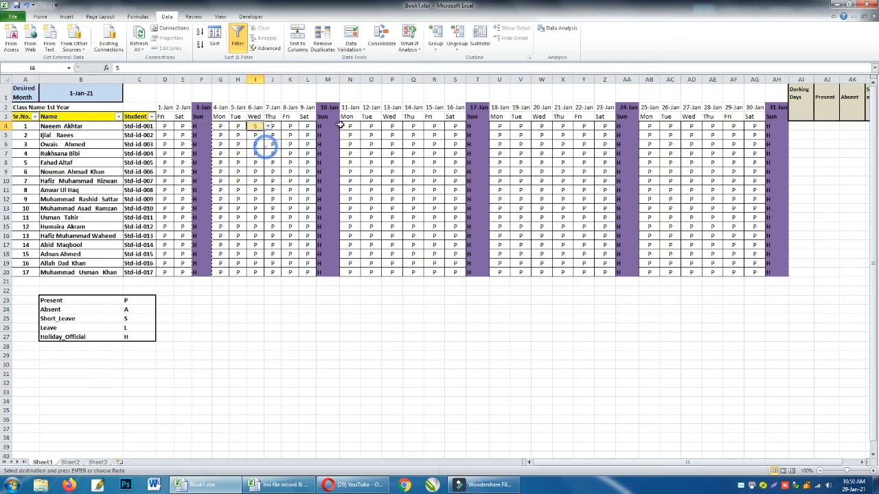
click(352, 127)
click(364, 127)
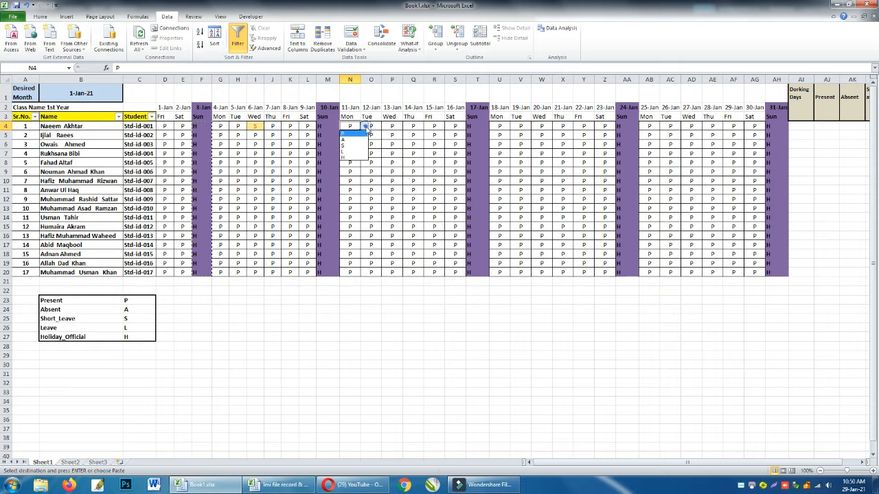
key(Escape)
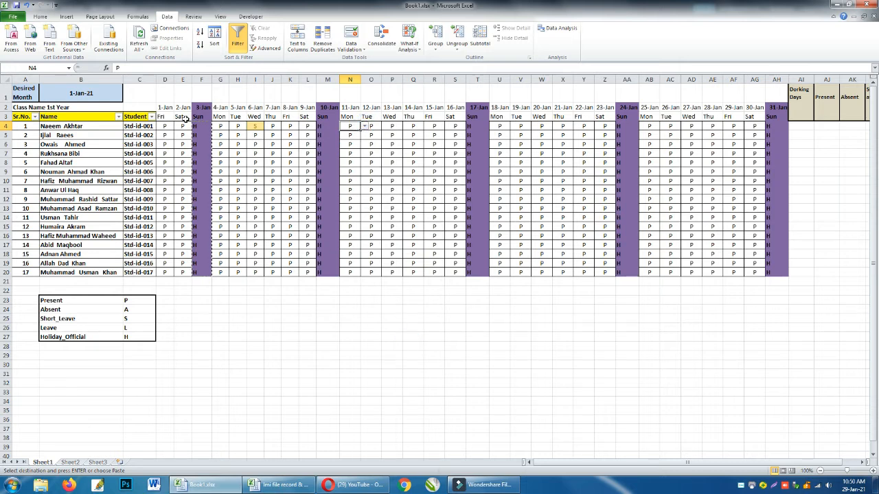
drag(165, 127, 308, 162)
key(Escape)
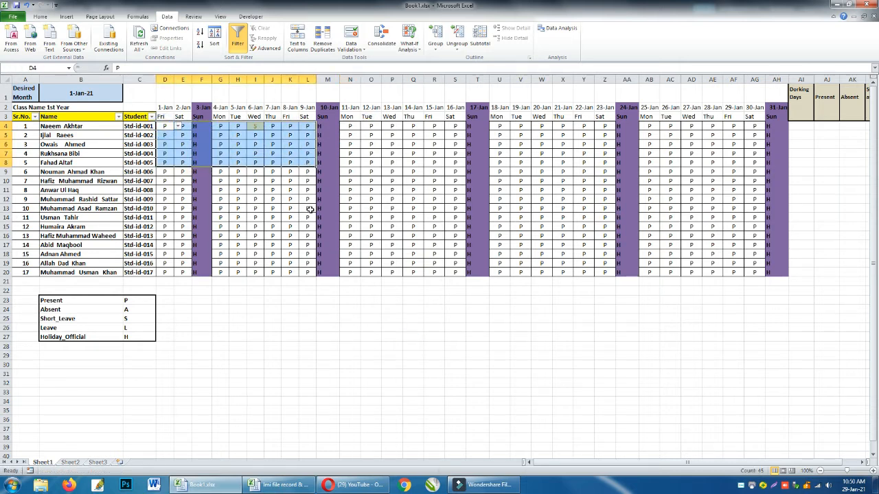
click(325, 383)
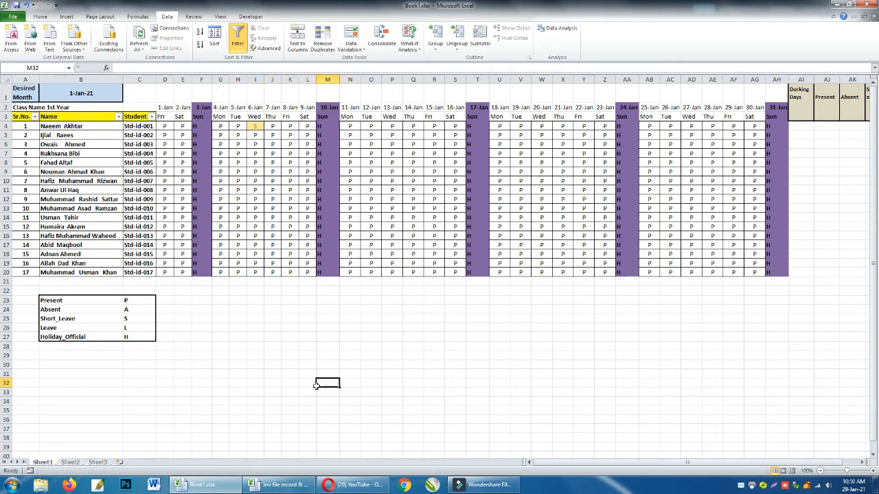
Mark the first student absent with A in J4 for 7-Jan and in O4 for 12-Jan.
click(273, 126)
text(a)
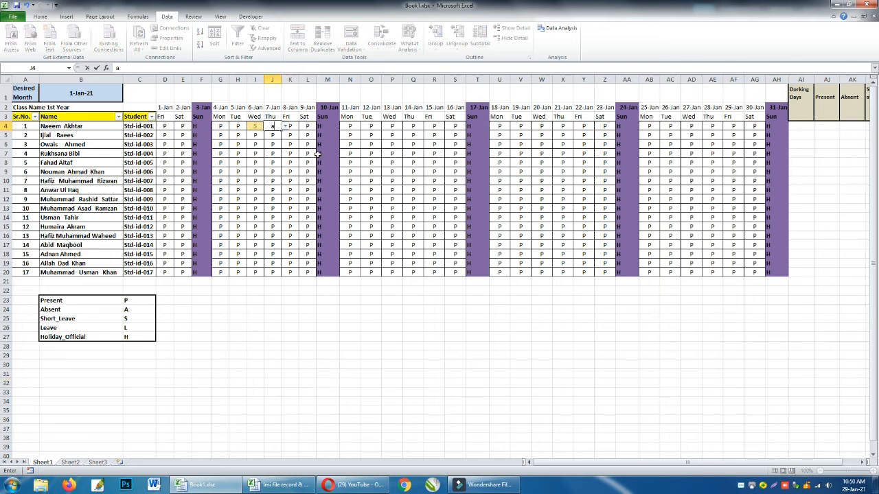
key(Tab)
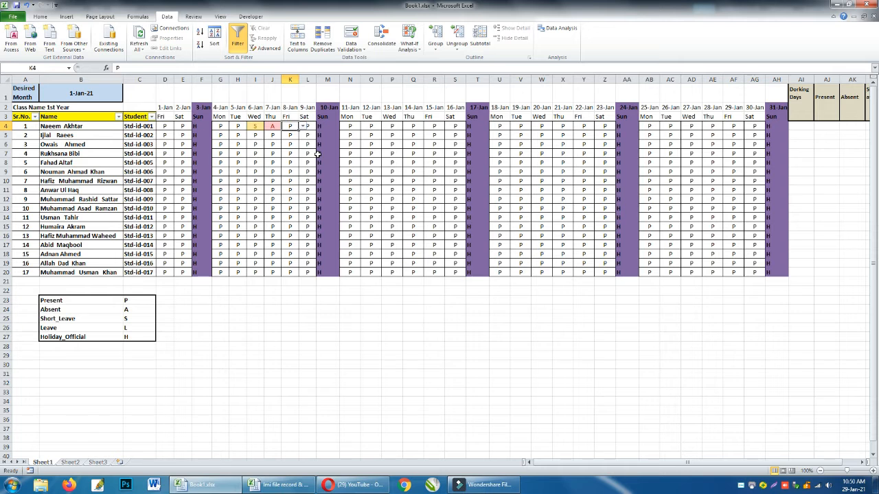
key(Tab)
key(Tab)
key(Tab)
key(Tab)
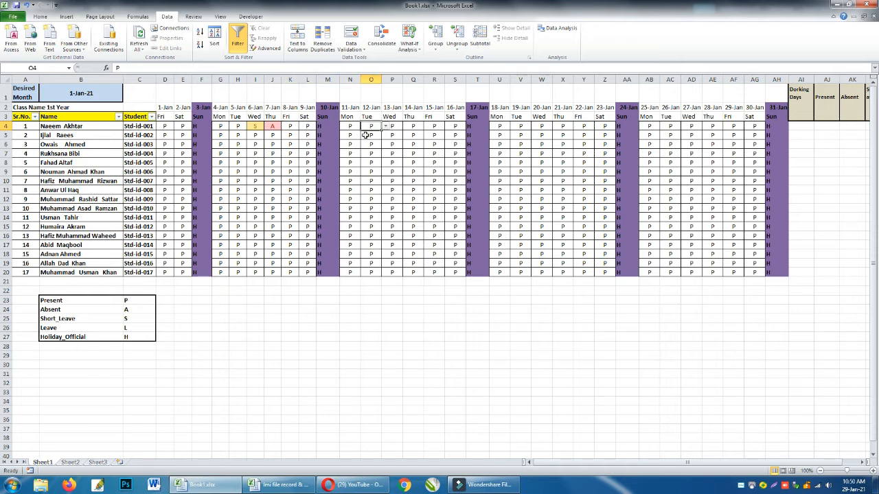
click(387, 127)
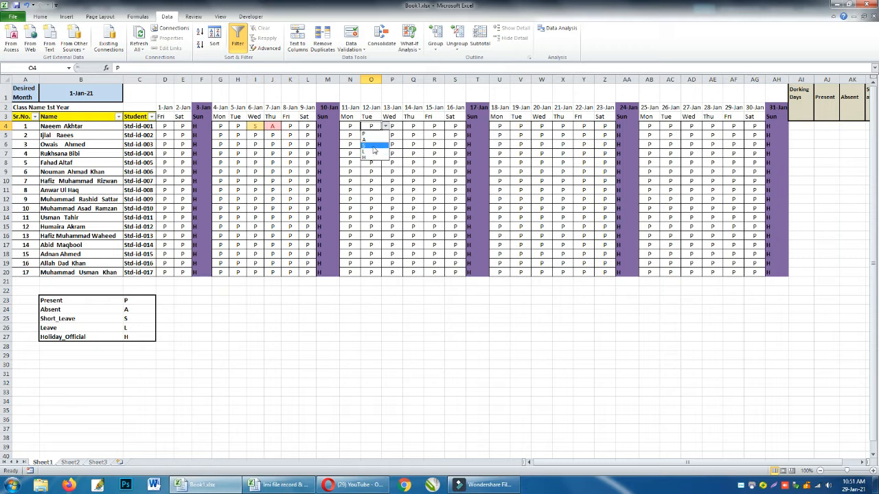
click(370, 140)
Try setting the first student's 15-Jan status in R4 to L from the dropdown list.
click(452, 163)
click(431, 129)
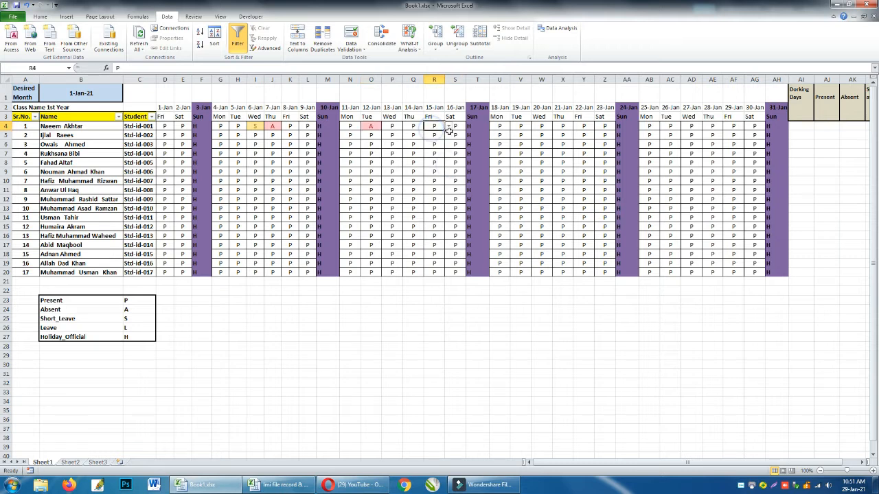
click(448, 127)
click(434, 153)
click(453, 128)
click(474, 128)
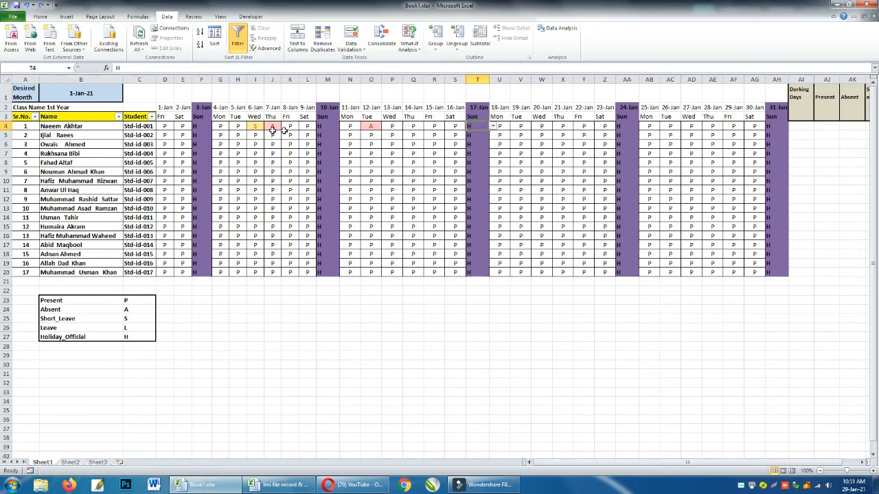
drag(167, 128, 693, 268)
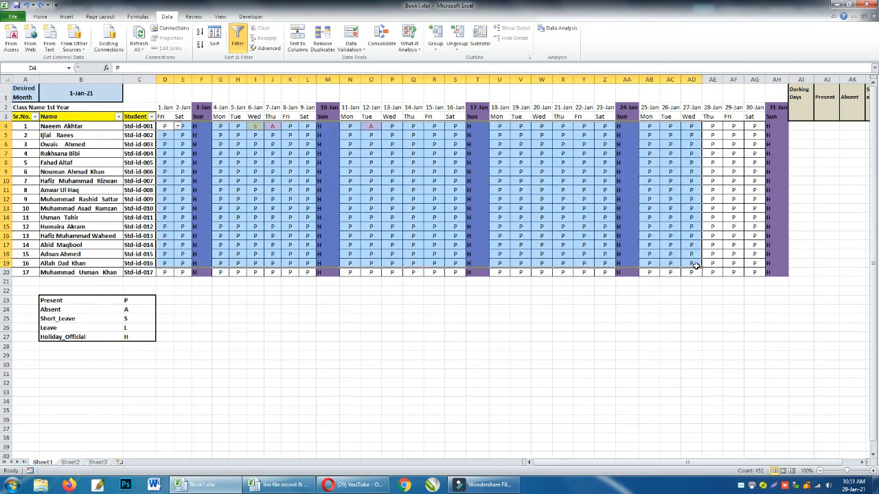
click(718, 172)
click(712, 127)
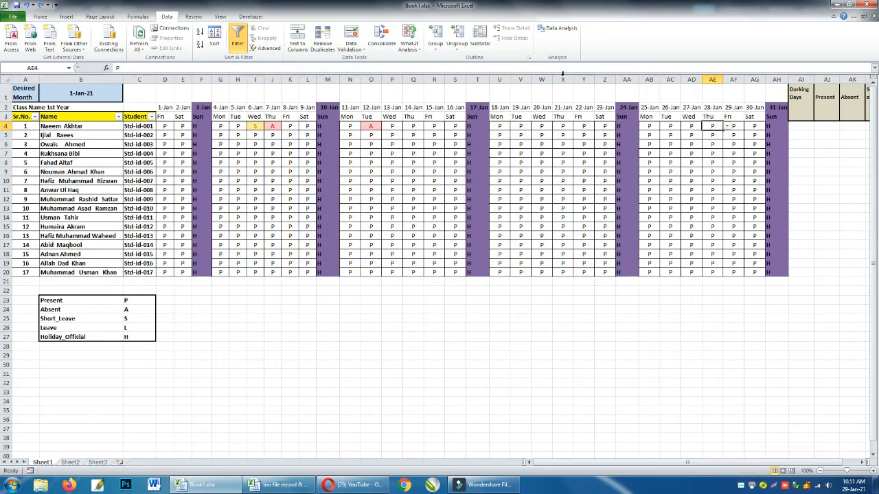
Add an Equal To conditional format on D4:AG20 for s, using Yellow Fill with Dark Yellow Text.
click(168, 127)
drag(195, 132, 750, 273)
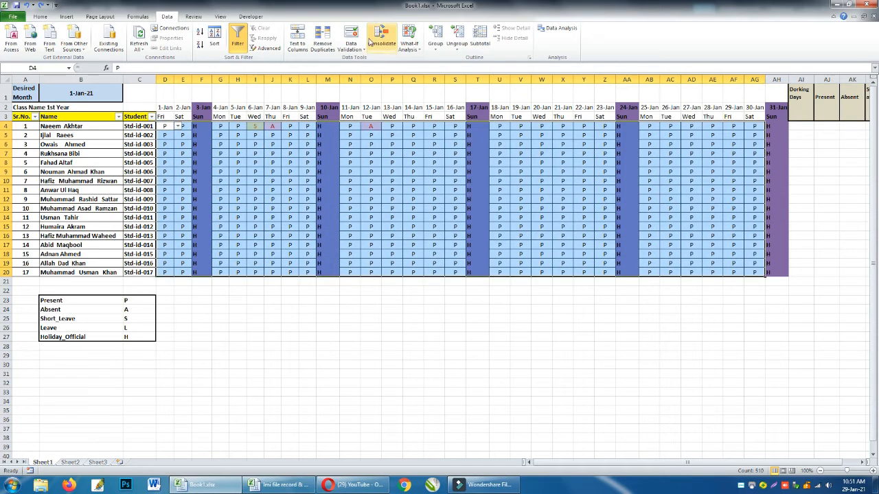
click(39, 17)
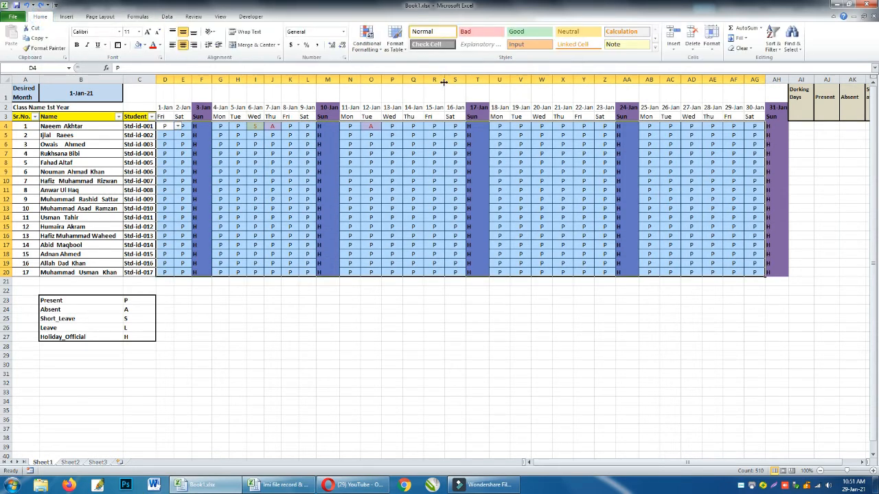
click(366, 52)
mouse_move(404, 70)
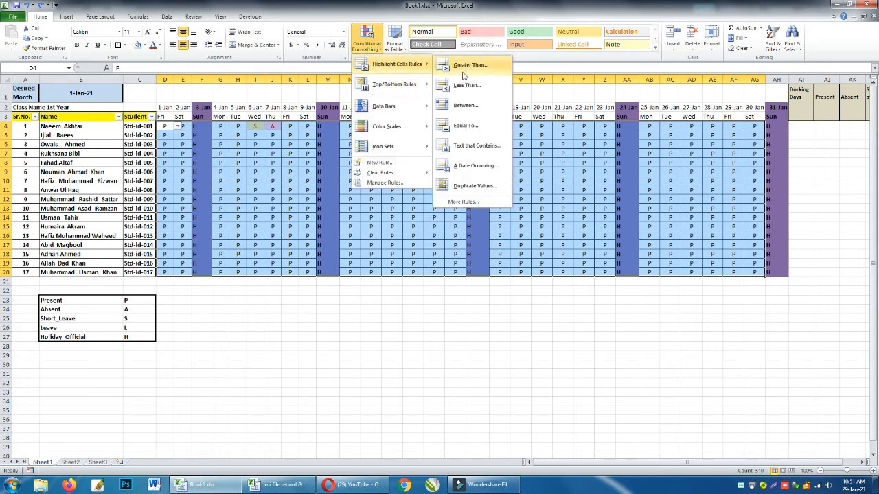
click(466, 127)
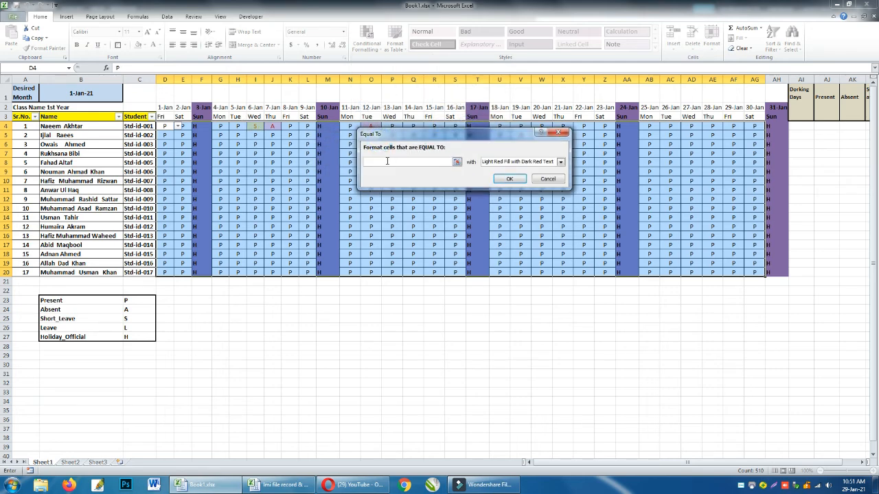
text(s)
click(518, 166)
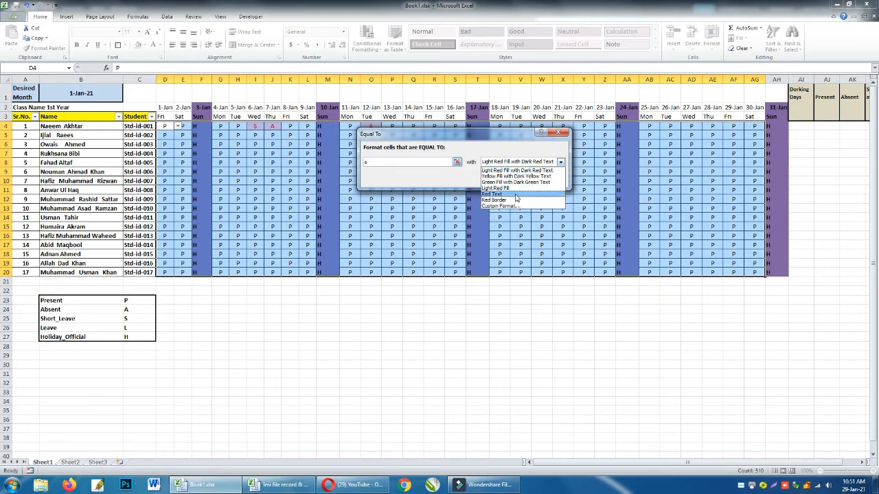
click(518, 176)
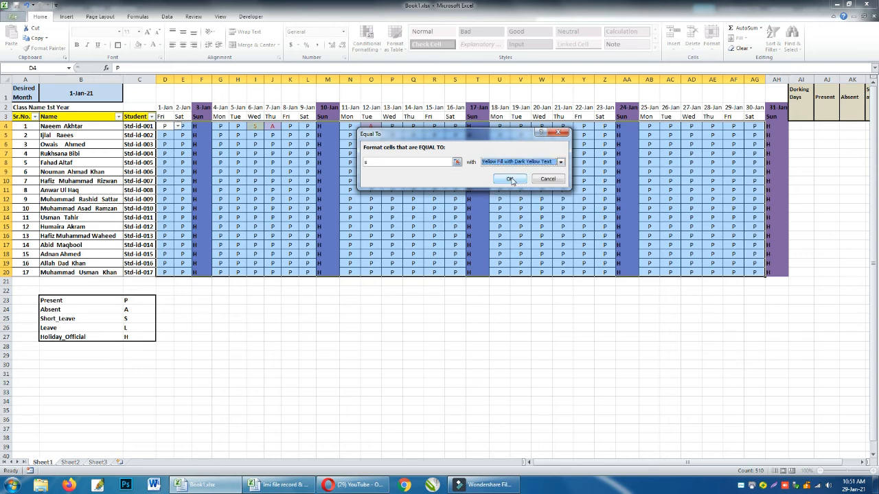
click(510, 179)
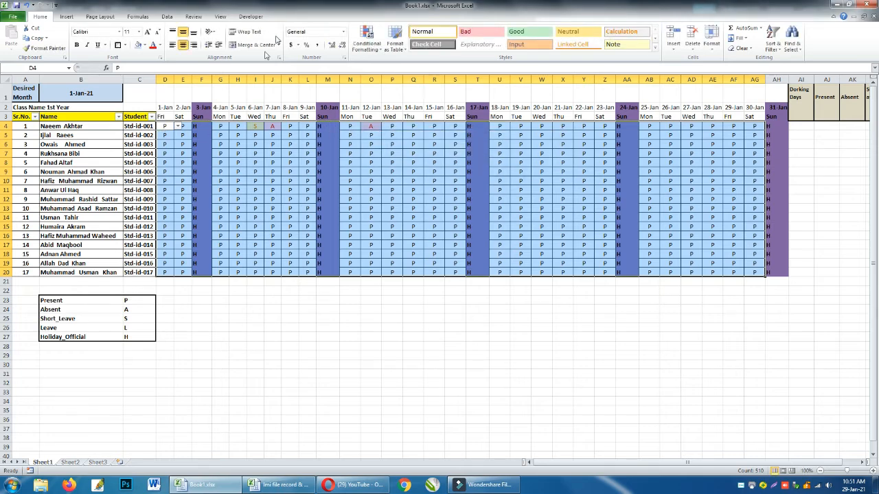
Add an Equal To conditional format on D4:AG20 for A, using Light Red Fill with Dark Red Text.
click(364, 46)
mouse_move(398, 63)
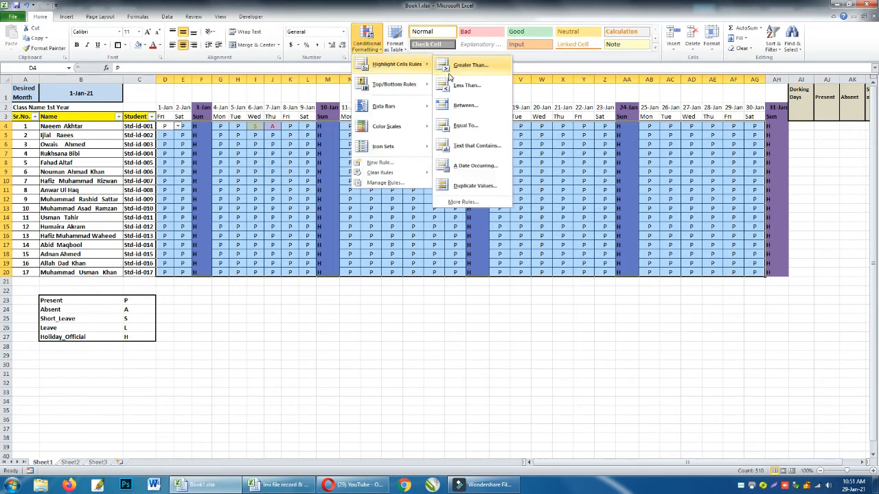
click(462, 125)
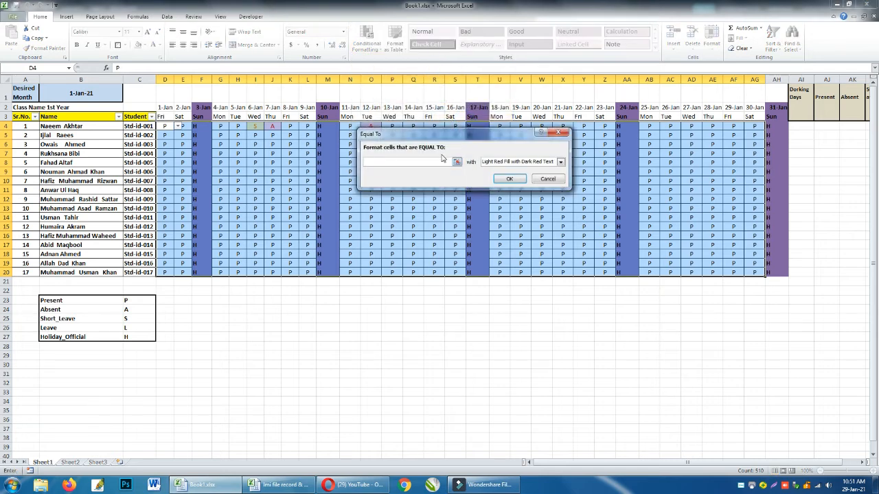
text(a)
click(501, 162)
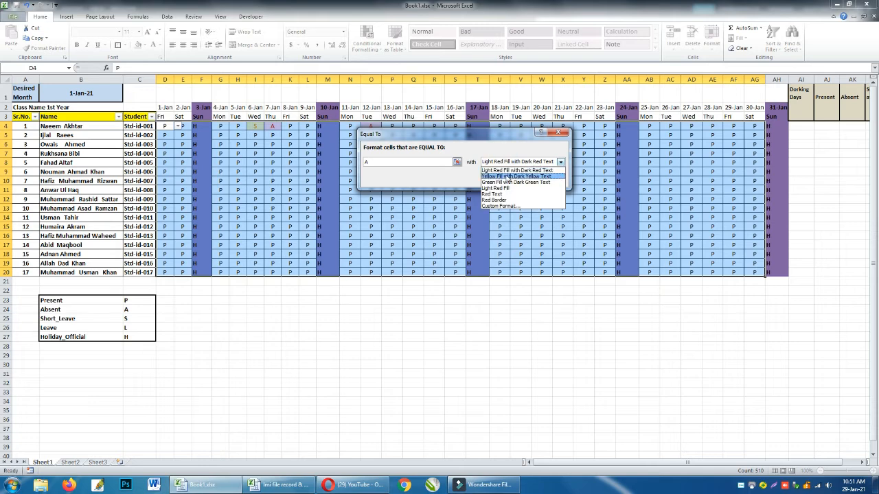
click(506, 176)
click(510, 181)
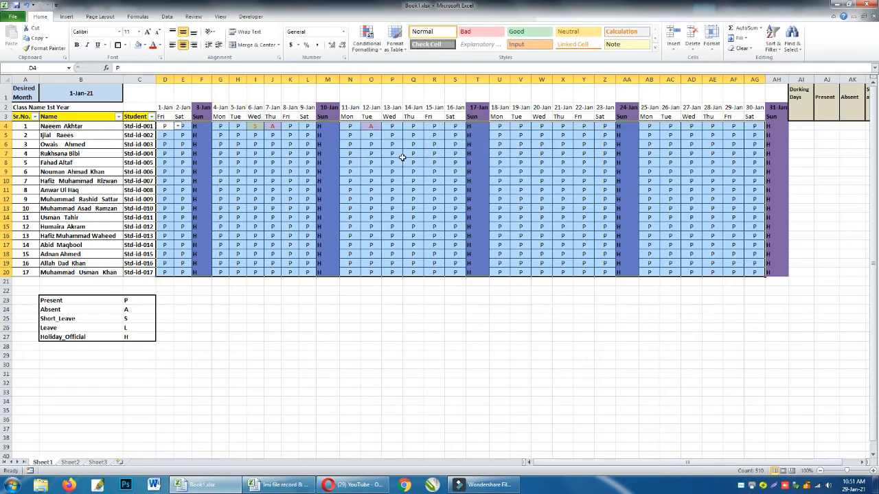
Test the absence highlighting by entering A in P11 for the eighth student on 13-Jan.
click(403, 158)
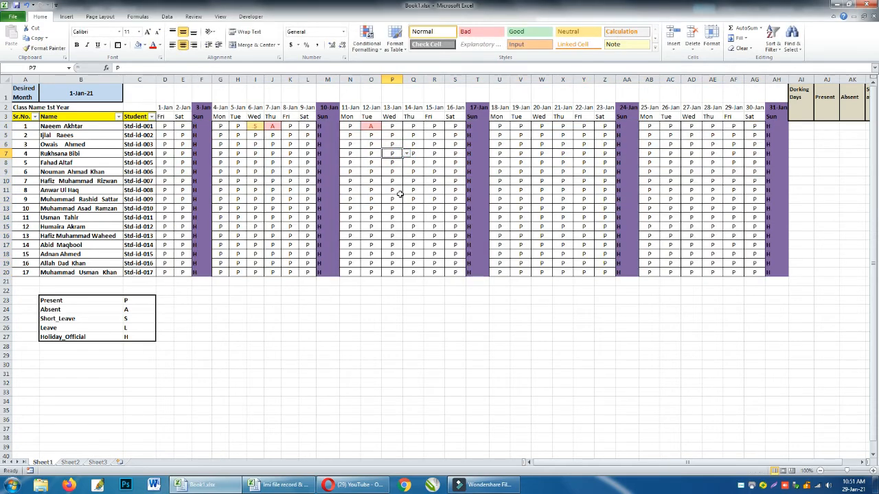
click(397, 190)
text(A)
key(Tab)
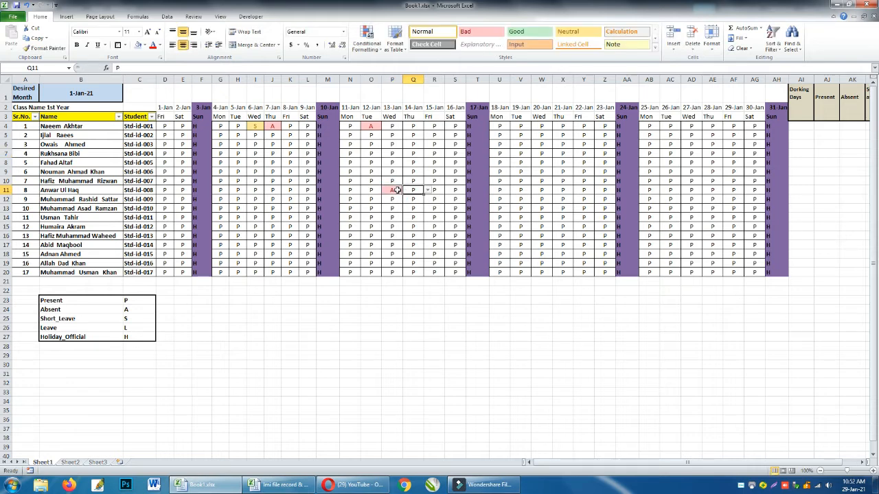
Enter the absence code A in V11 for the eighth student and in AC15 for the twelfth student.
click(522, 189)
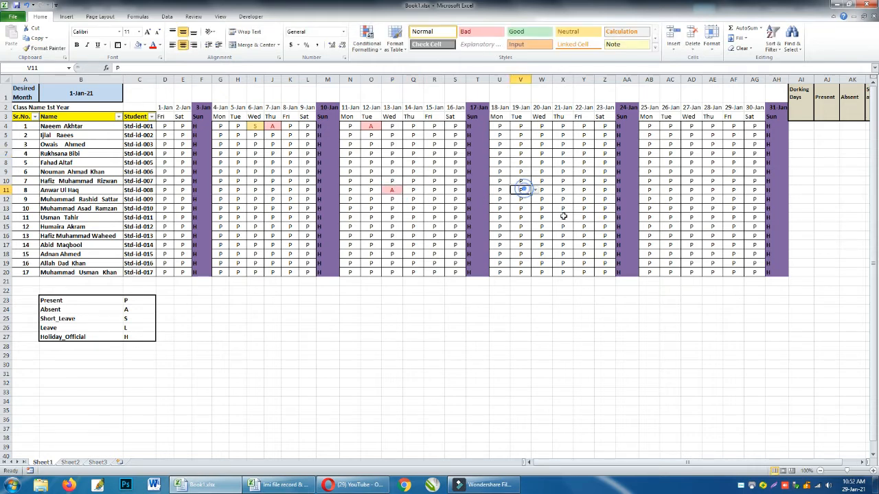
text(A)
key(Tab)
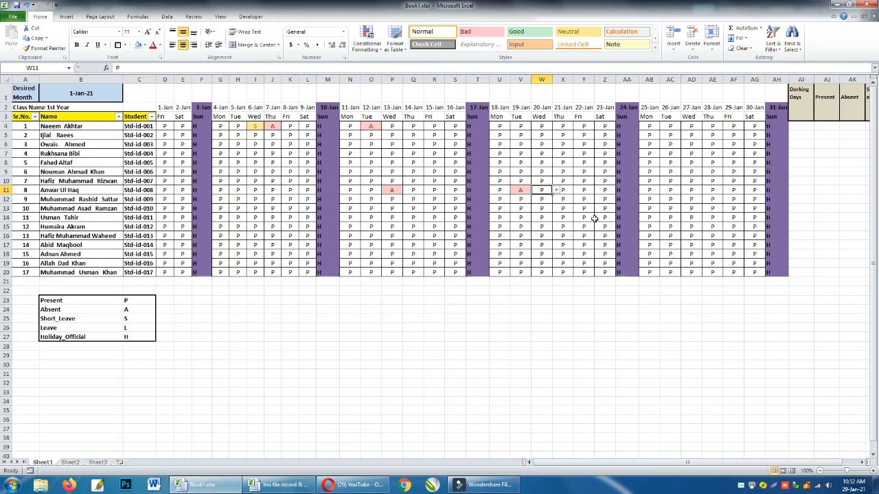
click(672, 226)
text(A)
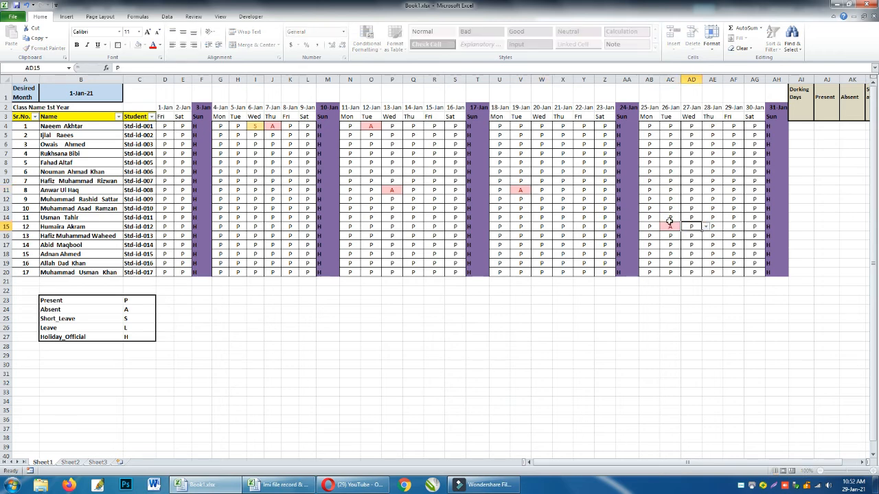
key(Tab)
Enter the short-leave code S in W18, AD9 and AE4 for the fifteenth, sixth and first students.
click(542, 253)
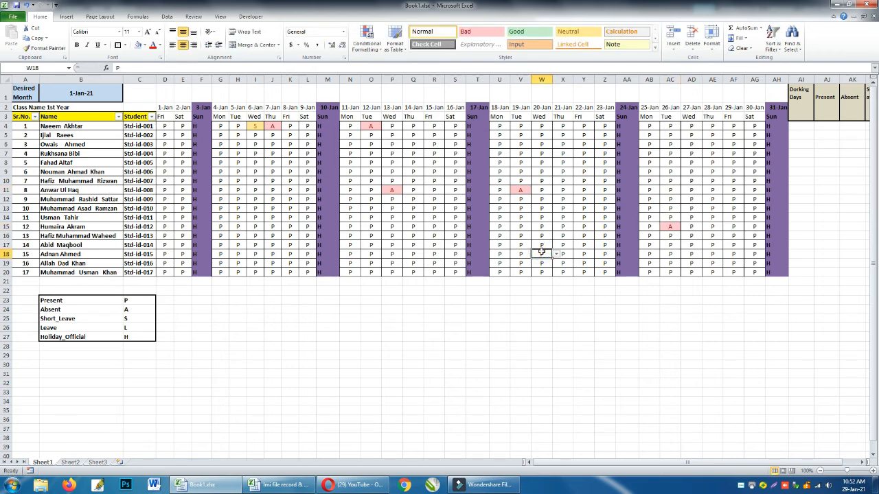
text(S)
key(Tab)
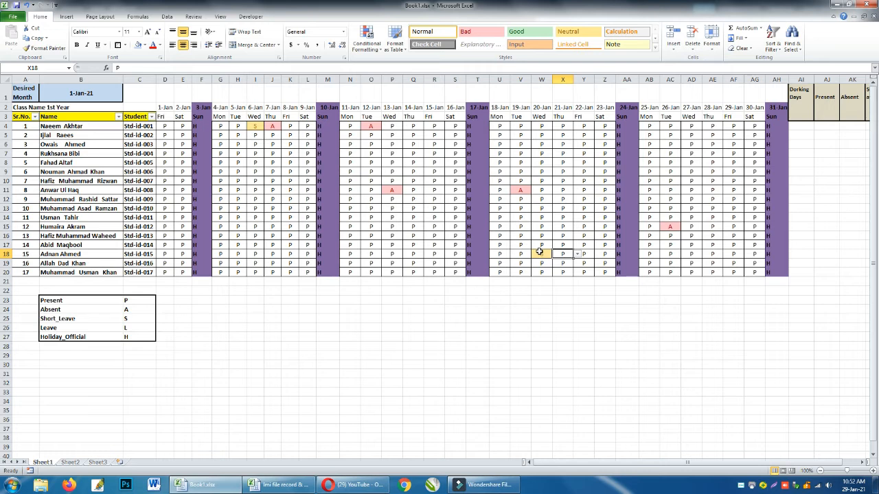
click(686, 171)
text(S)
key(Tab)
key(Up)
key(Up)
key(Up)
key(Up)
key(Up)
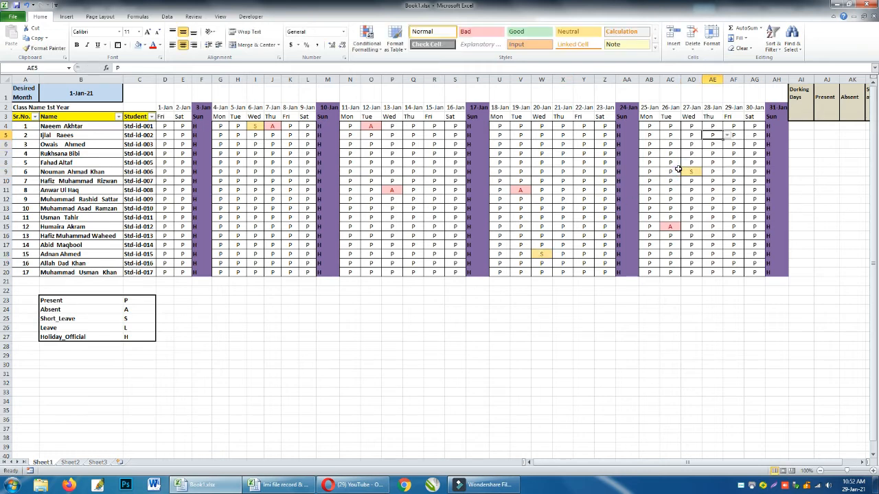
text(S)
key(Tab)
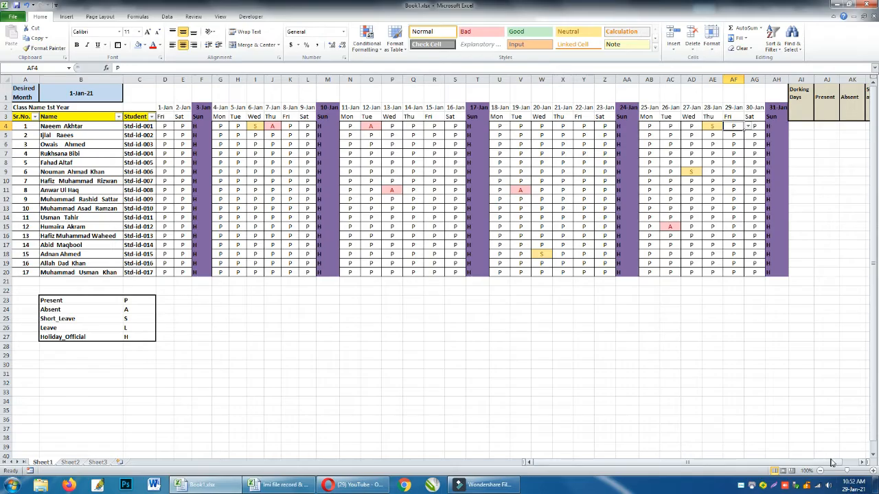
Examine the COUNTIF formulas of the Short_Leave column in AL4 and AL6, comparing their LEFT header references.
click(863, 462)
click(863, 462)
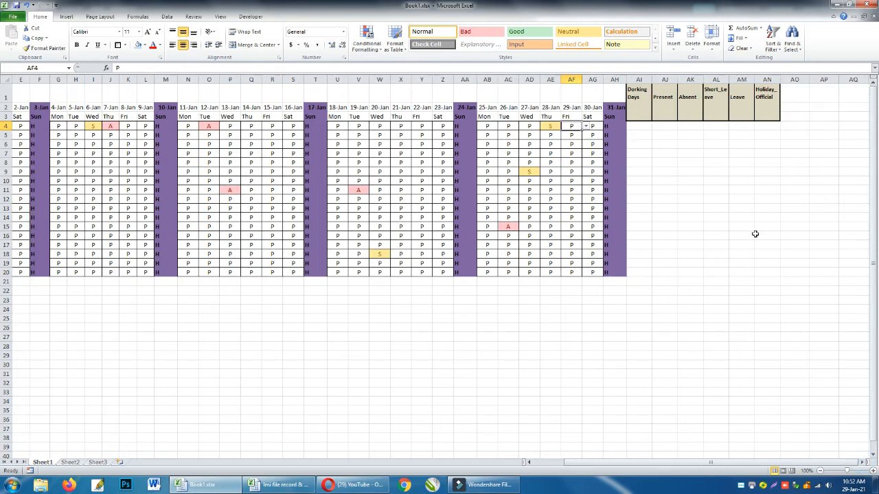
click(639, 126)
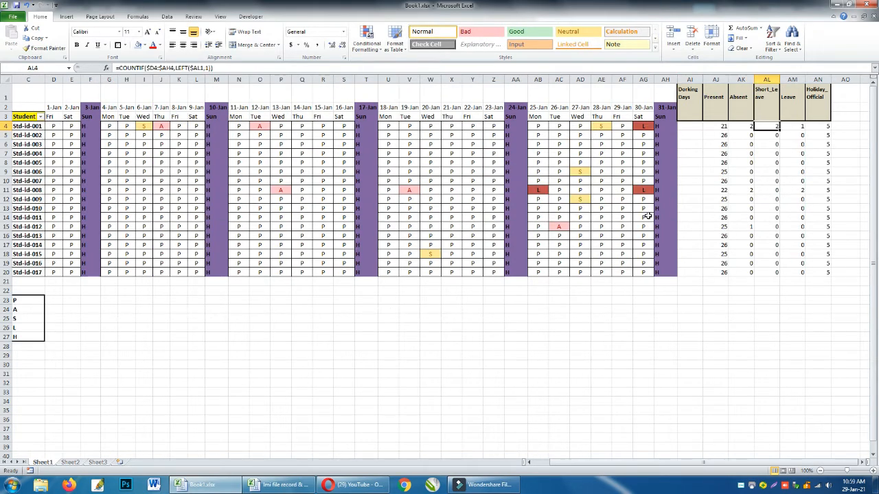
key(F2)
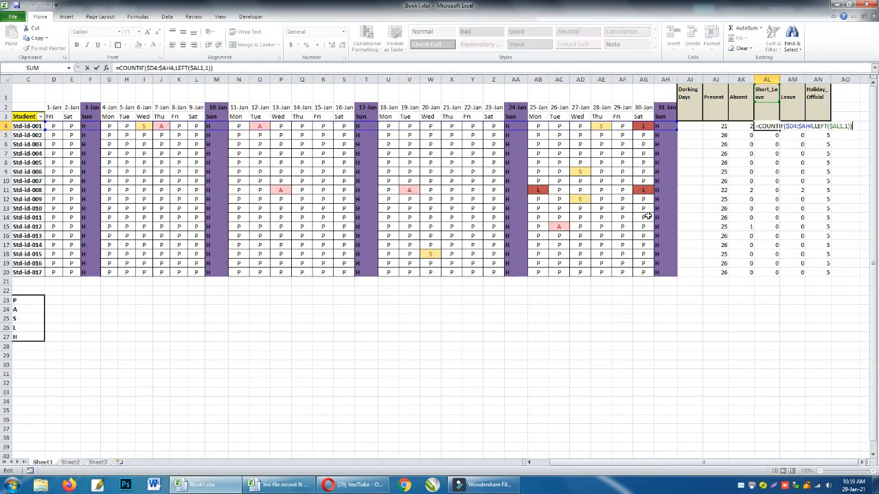
key(Return)
key(Return)
key(F2)
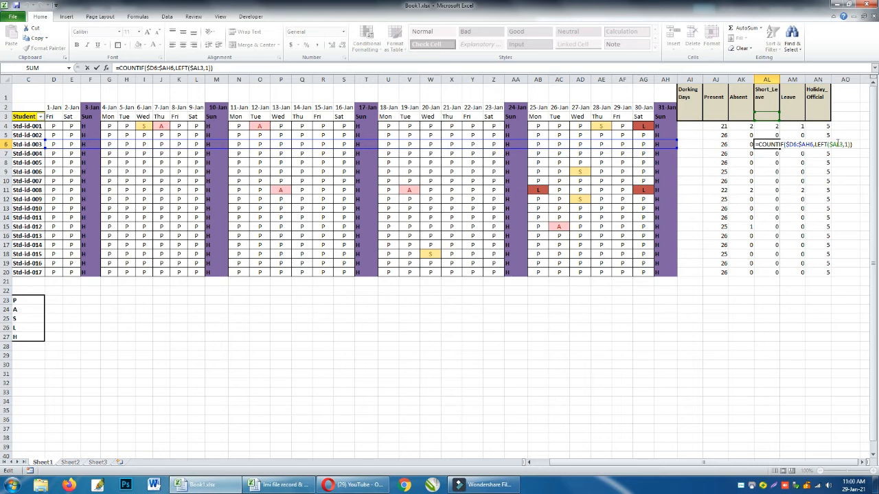
key(Escape)
key(Up)
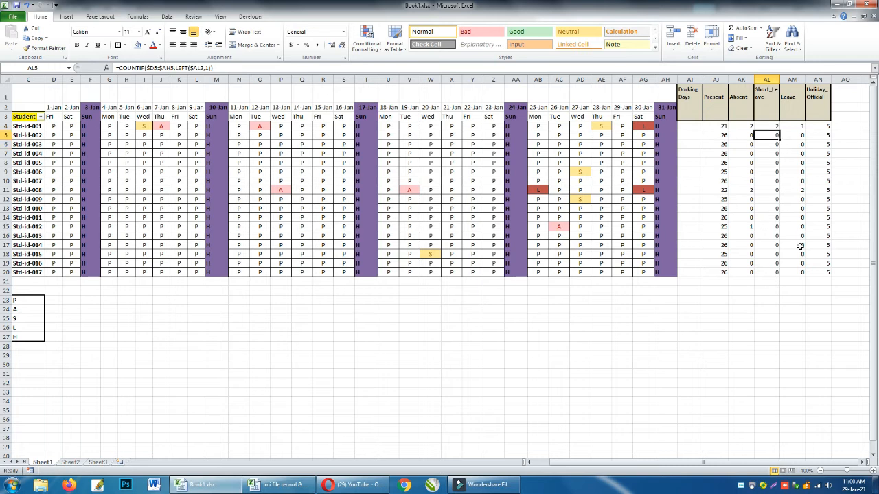
Make the header reference in AL4's Short_Leave formula absolute, giving =COUNTIF($D4:$AH4,LEFT($AL$1,1)).
key(Up)
key(F2)
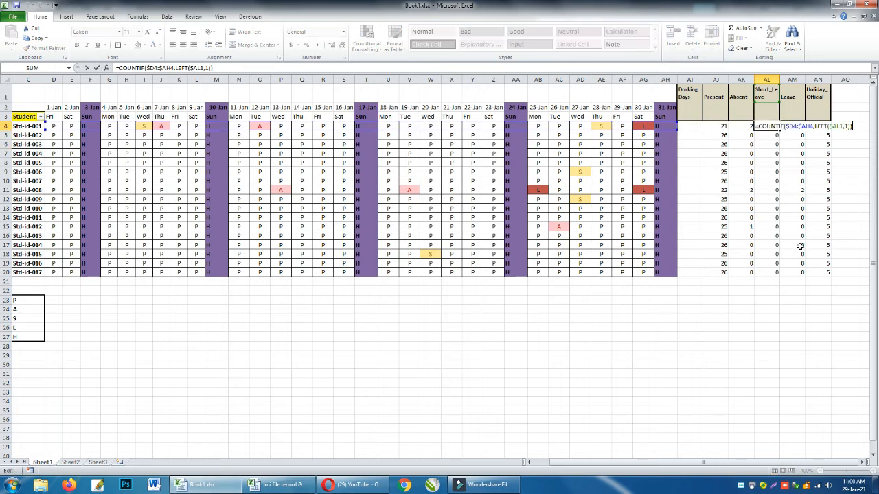
click(837, 128)
key(F4)
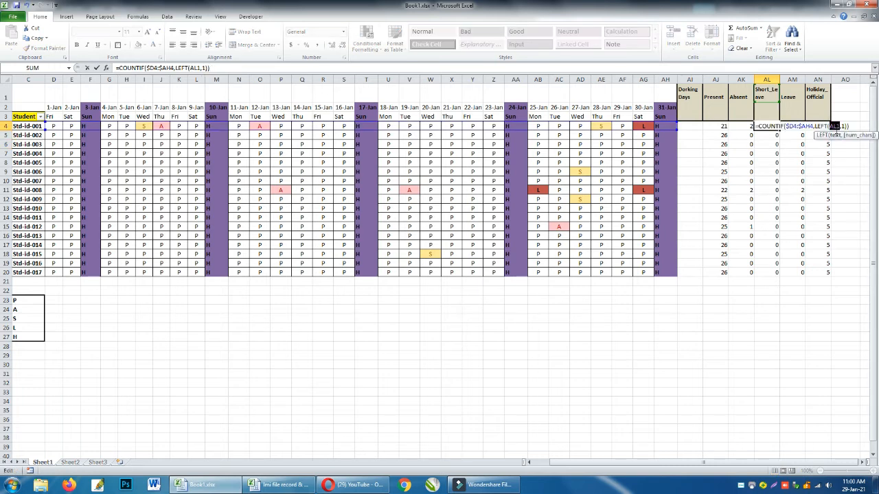
key(F4)
key(ctrl+Return)
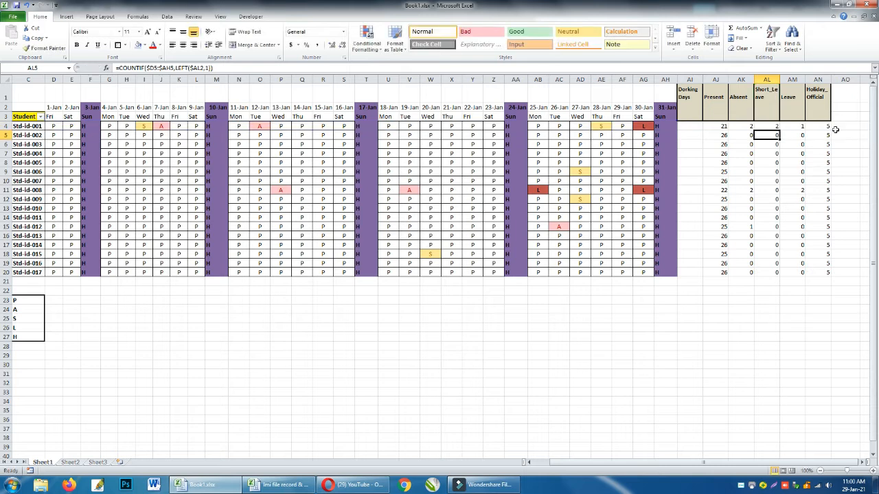
Fill the corrected Short_Leave formula from AL4 down to AL20 for all students.
key(shift+Down)
key(shift+Down)
key(shift+Down)
key(shift+Down)
key(shift+Down)
key(shift+Down)
key(shift+Down)
key(shift+Down)
key(shift+Down)
key(shift+Down)
key(shift+Down)
key(shift+Down)
key(shift+Down)
key(shift+Down)
key(shift+Down)
key(shift+Down)
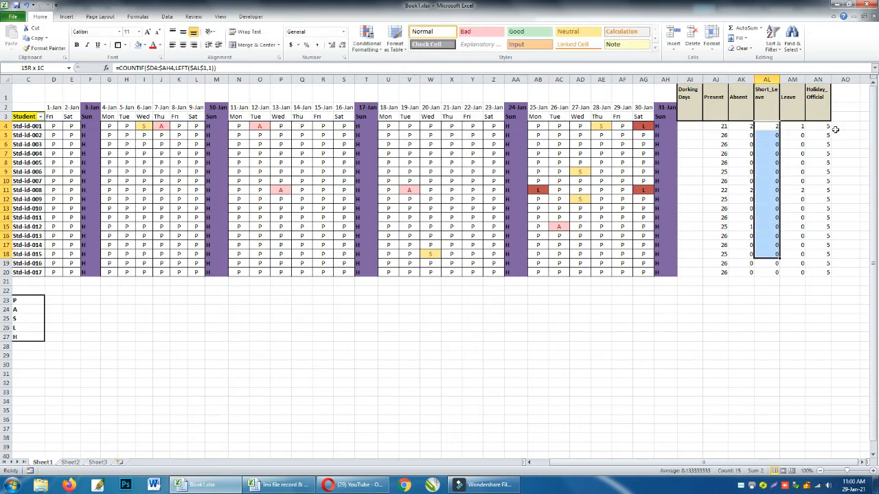
key(ctrl+d)
Check the Leave column's COUNTIF formulas from AM4 downward, opening the one in AM7 to inspect its references.
key(Right)
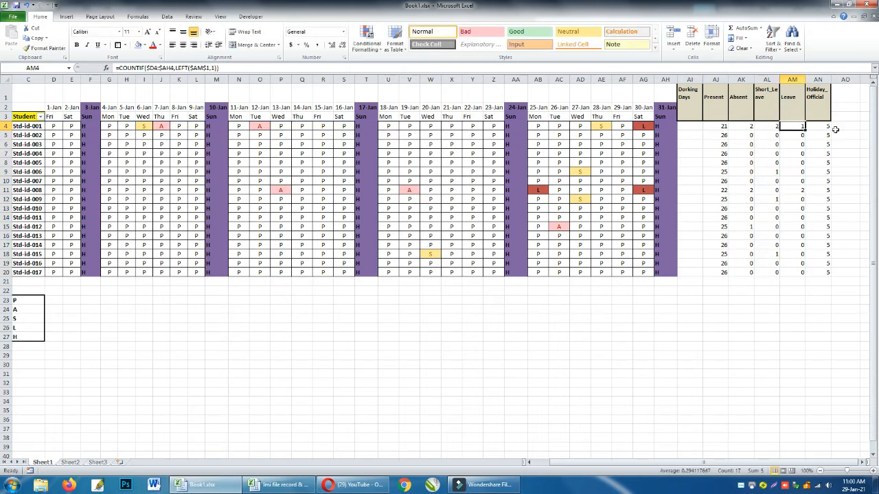
key(Down)
key(Up)
key(Down)
key(Down)
key(Down)
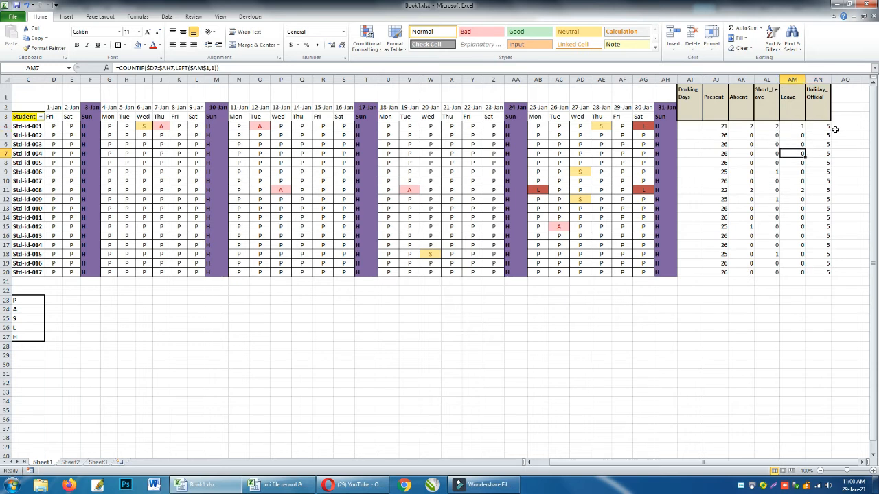
key(F2)
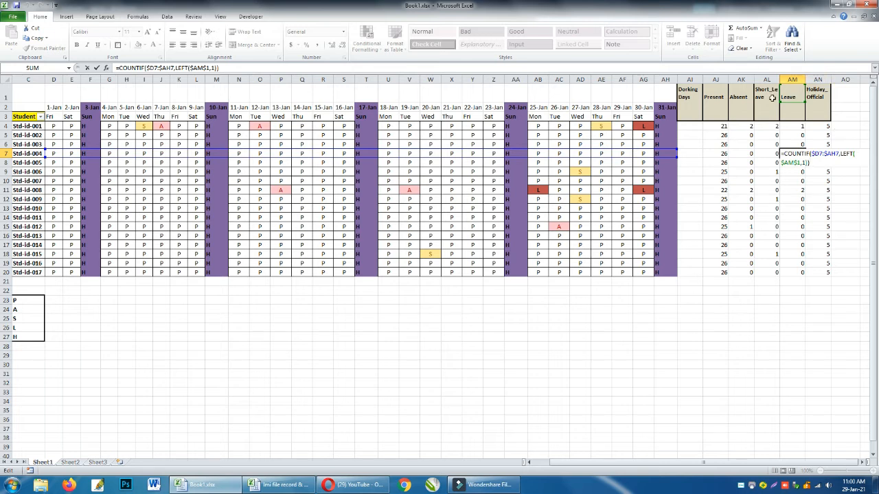
key(Return)
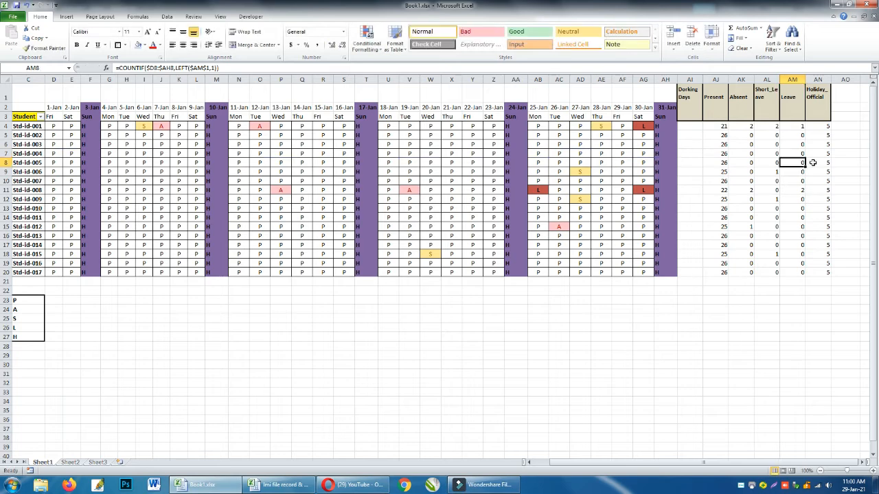
Check the Holiday_Official column's COUNTIF formulas, opening the one in AN7 to inspect its references.
key(Up)
key(Up)
key(Up)
key(Up)
key(Right)
key(Down)
key(Down)
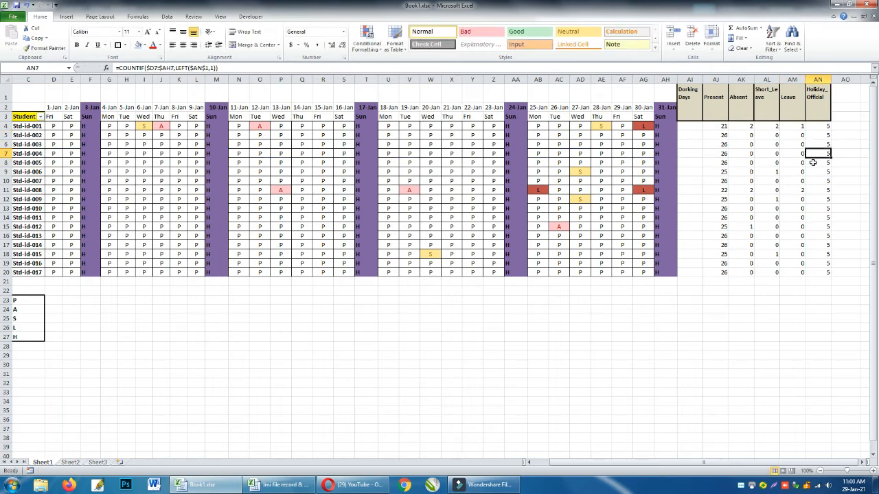
key(F2)
key(Return)
key(Up)
key(Up)
key(Up)
key(Up)
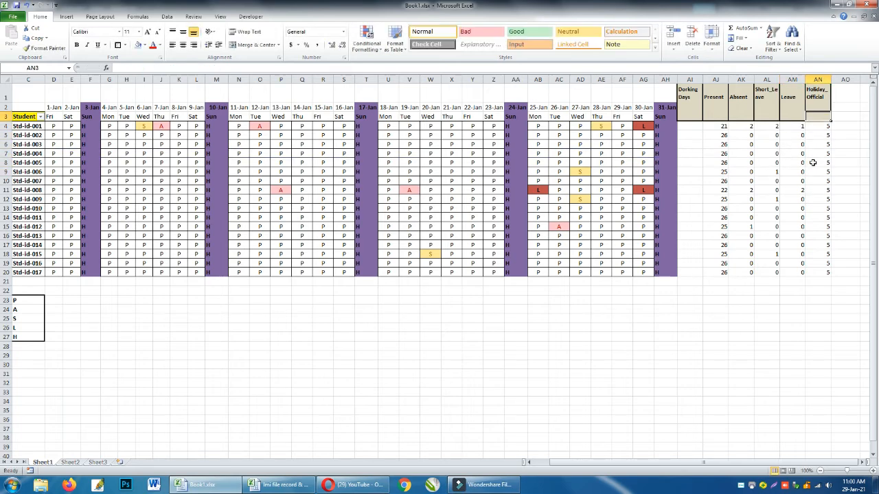
key(Down)
key(Left)
key(Left)
key(Left)
key(Left)
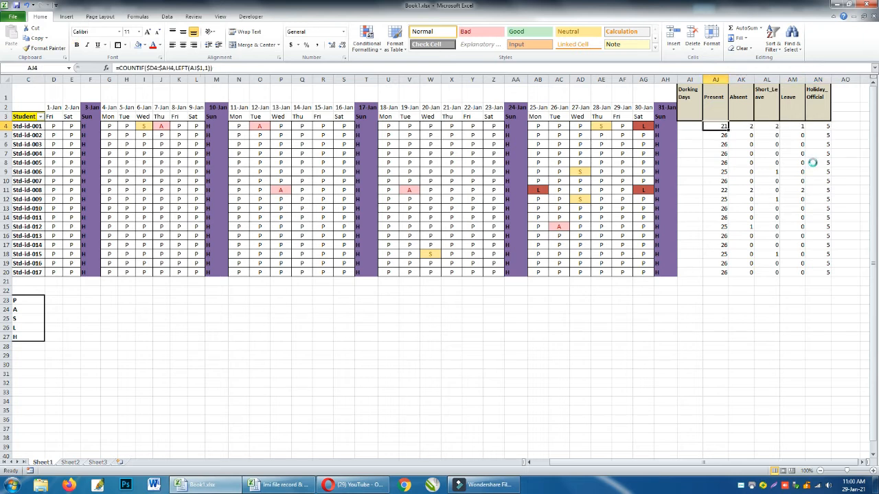
key(Left)
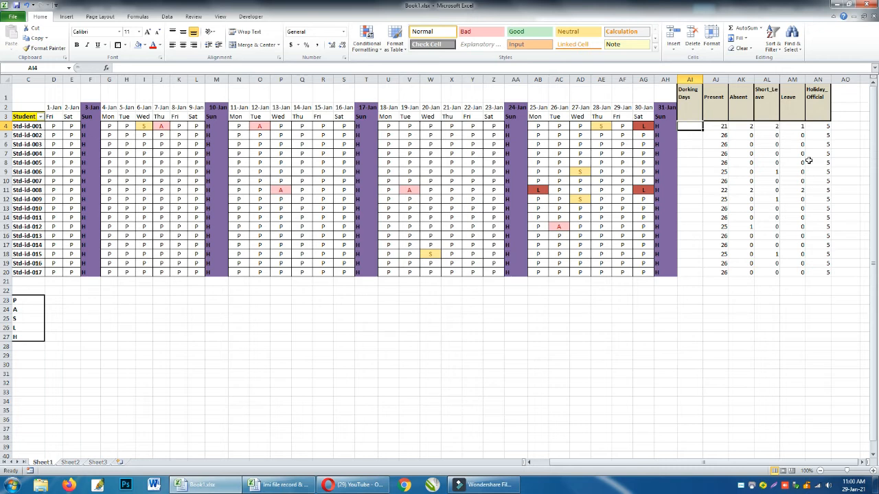
text(=)
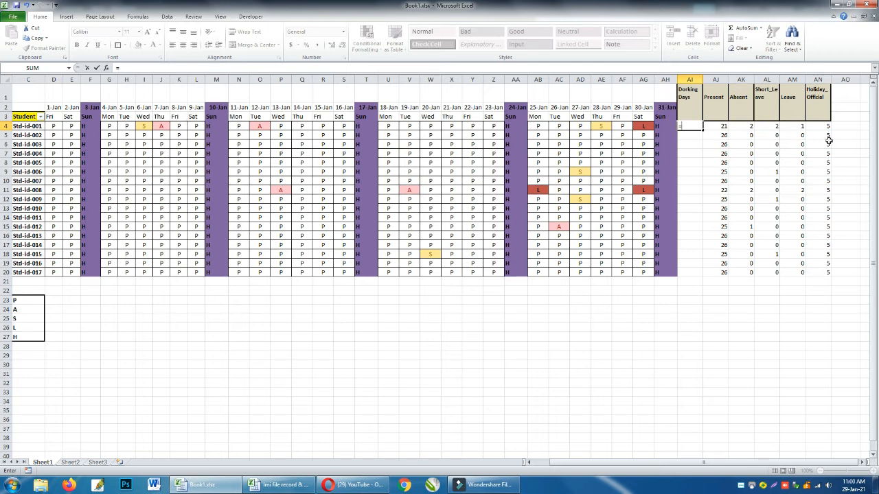
key(Escape)
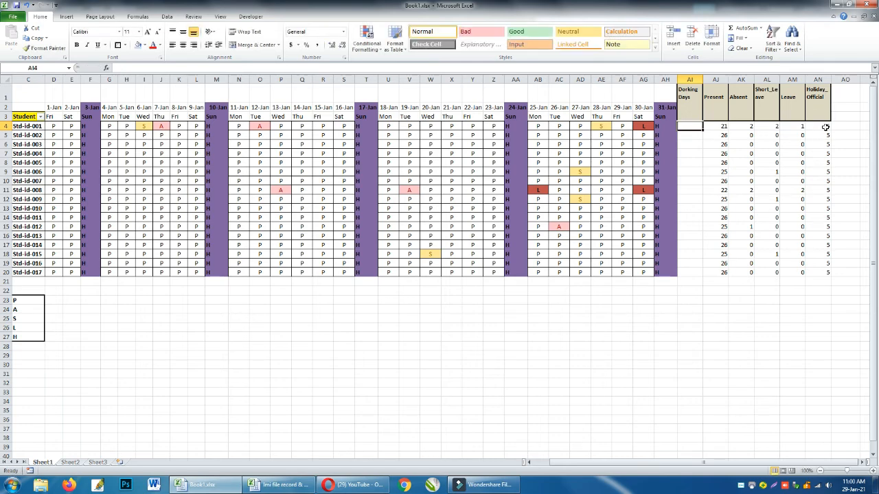
Inspect the first student's Holiday_Official formula in AN4, and return to the empty Dorking Days cell AI4.
click(825, 128)
double_click(826, 127)
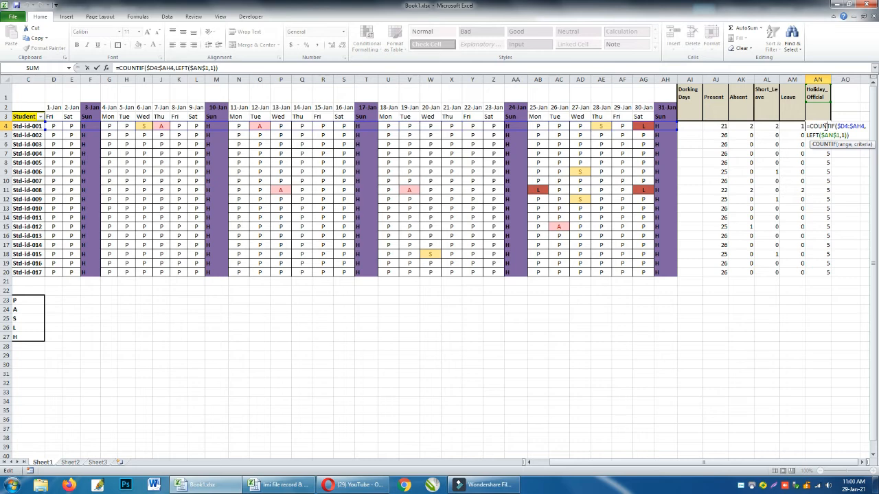
key(Escape)
key(Left)
key(Left)
key(Left)
key(Left)
key(Left)
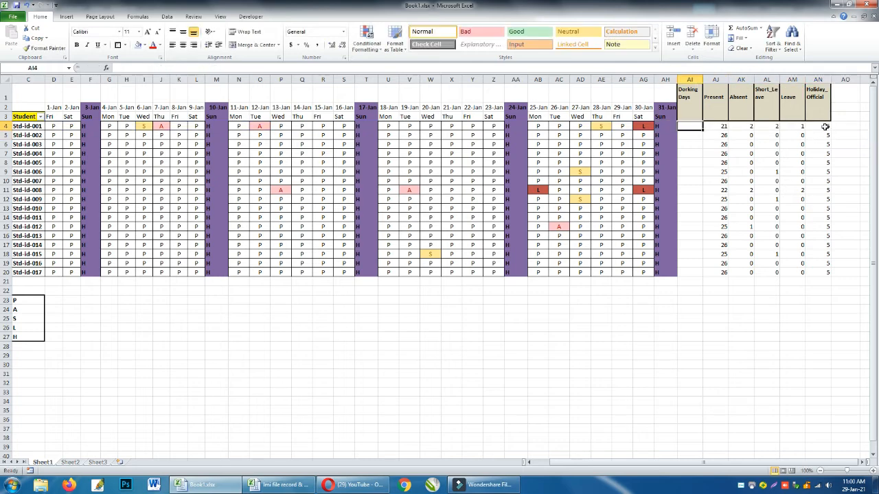
Start a COUNTA formula in the first student's Dorking Days cell AI4, correcting the misspelled function name.
text(=)
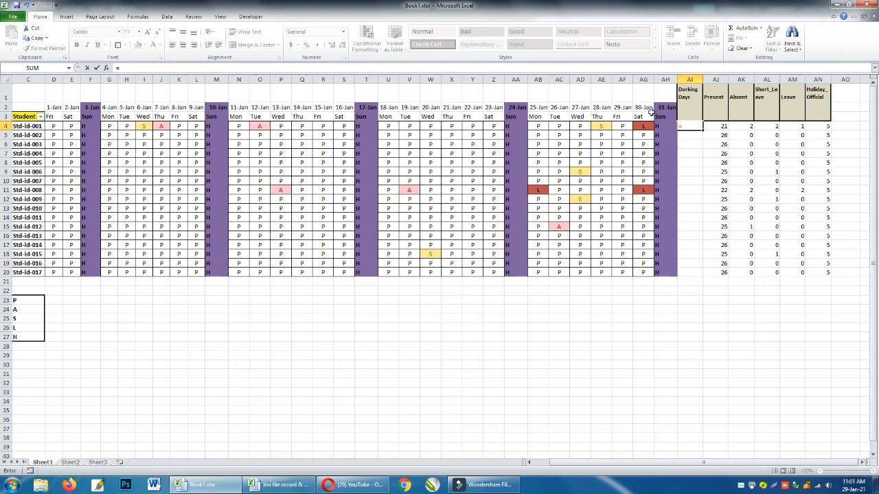
text(C)
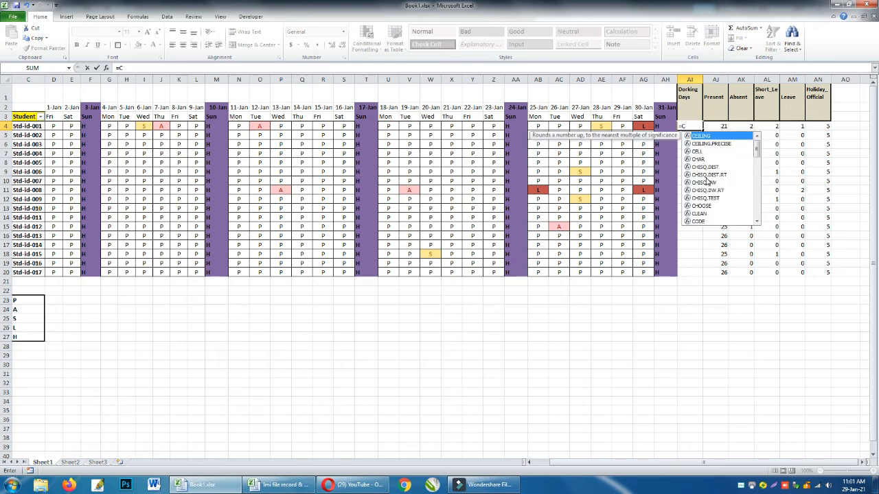
text(OUT)
key(Tab)
key(Left)
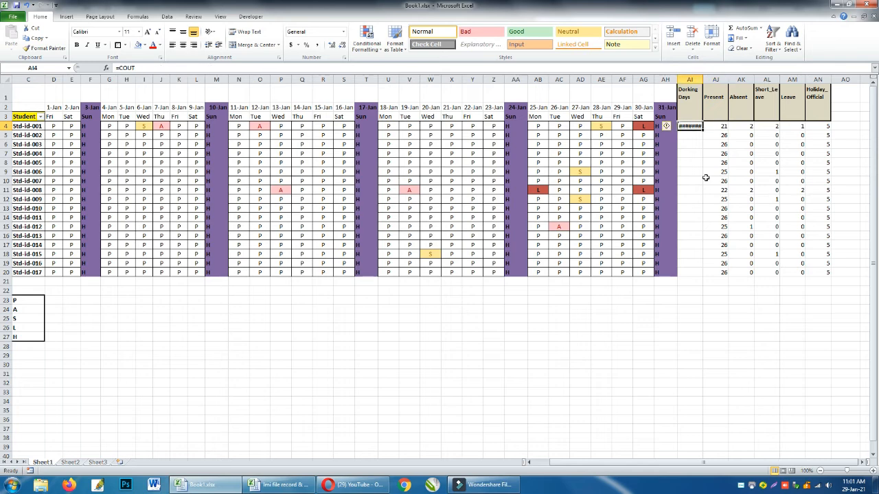
key(F2)
key(BackSpace)
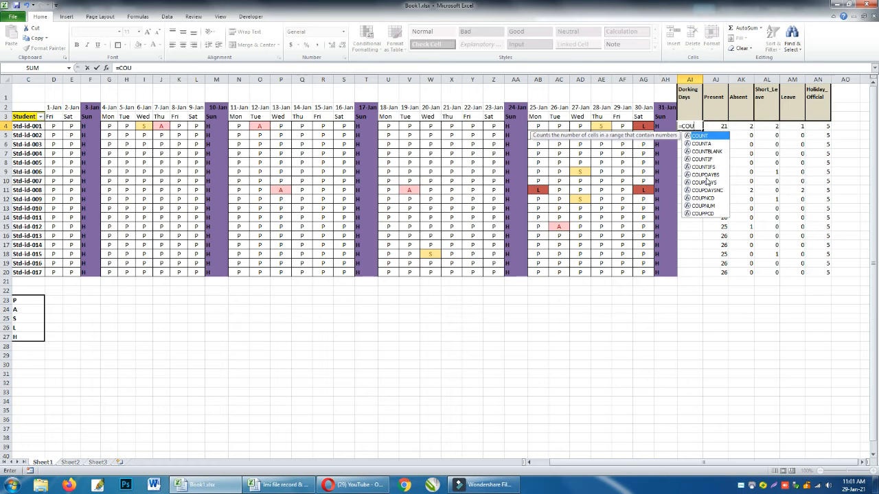
text(NTA()
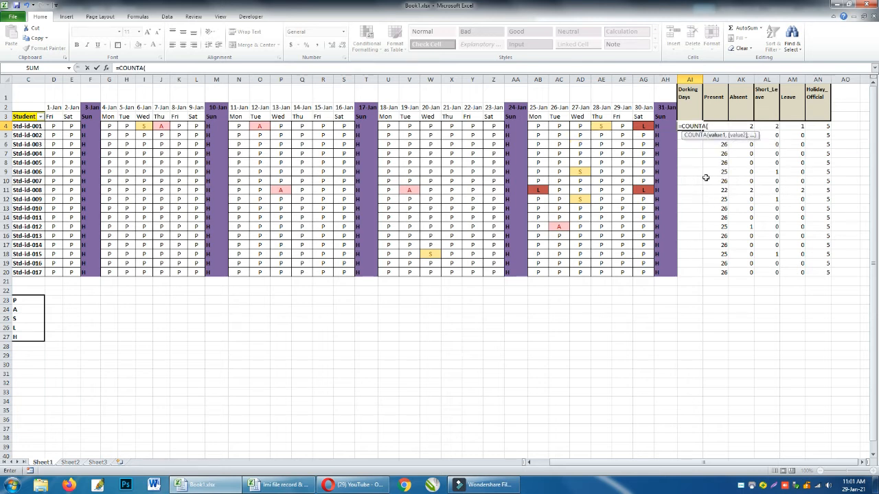
Complete the COUNTA formula in AI4 with the weekday row range D3:AG3.
key(Up)
key(Left)
key(Left)
key(shift+Left)
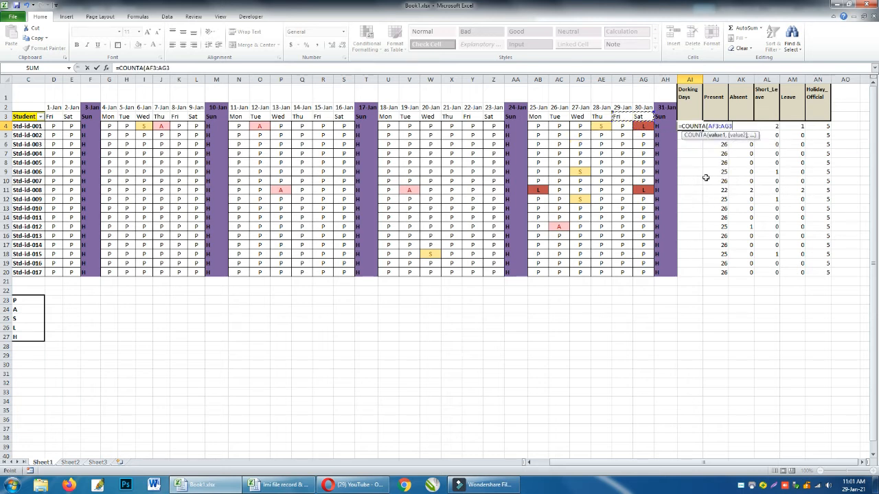
key(shift+Left)
key(shift+Left)
key(shift+Left)
key(shift+Left)
key(shift+Left)
key(shift+Left)
key(shift+Left)
key(shift+Left)
key(shift+Left)
key(shift+Left)
key(shift+Left)
key(shift+Left)
key(shift+Left)
key(shift+Left)
key(shift+Left)
key(shift+Left)
key(shift+Left)
key(shift+Left)
key(shift+Left)
key(shift+Left)
key(shift+Left)
key(shift+Left)
key(shift+Left)
key(shift+Left)
key(shift+Left)
key(shift+Left)
key(shift+Left)
key(shift+Left)
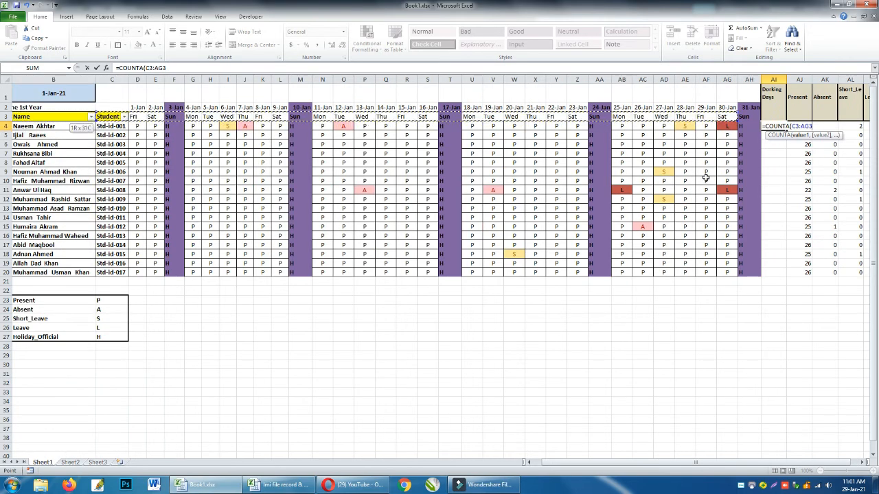
key(shift+Right)
key(shift+Right)
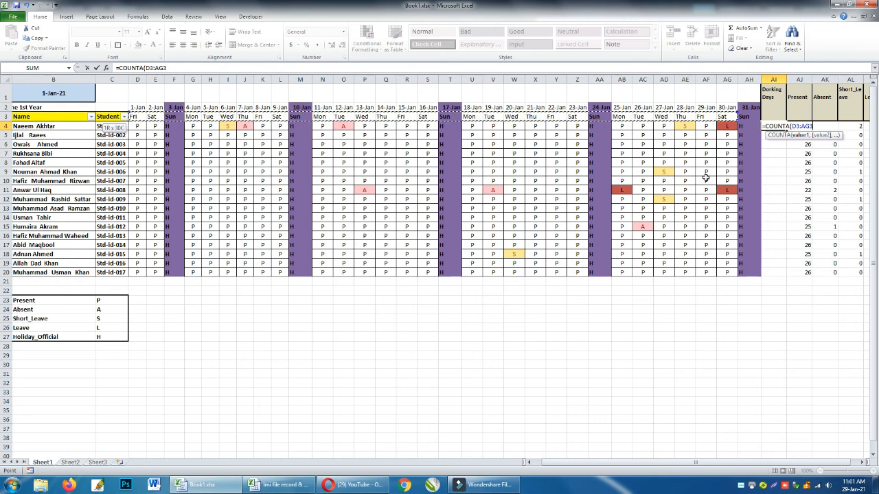
key(Return)
key(Up)
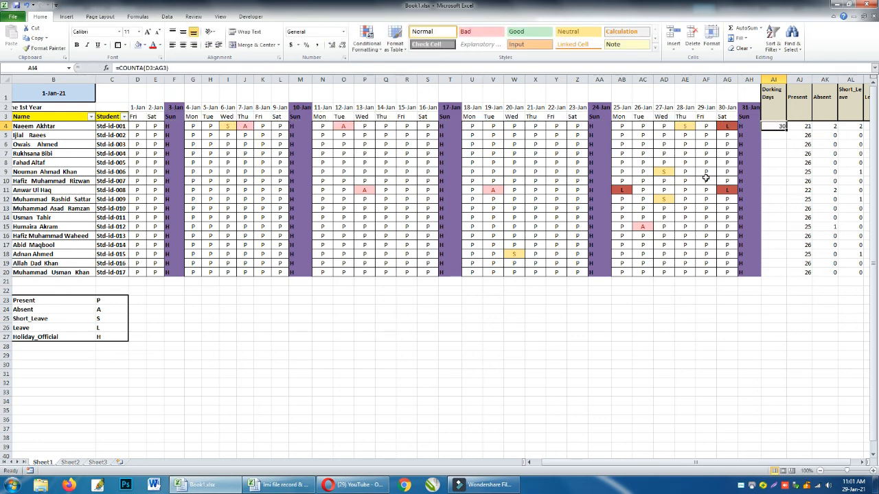
Extend the COUNTA range in AI4 to D3:AH3 to include the month's last day.
key(Right)
key(Right)
key(Right)
key(Left)
key(Left)
key(Left)
key(F2)
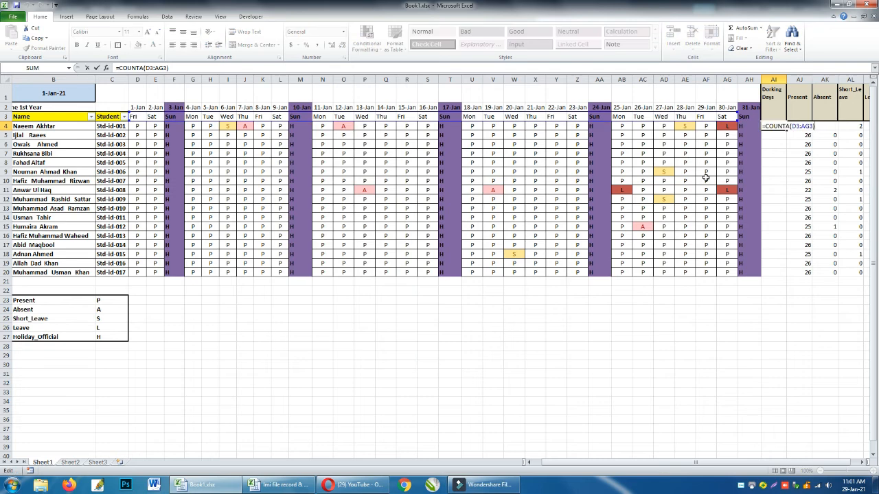
click(810, 128)
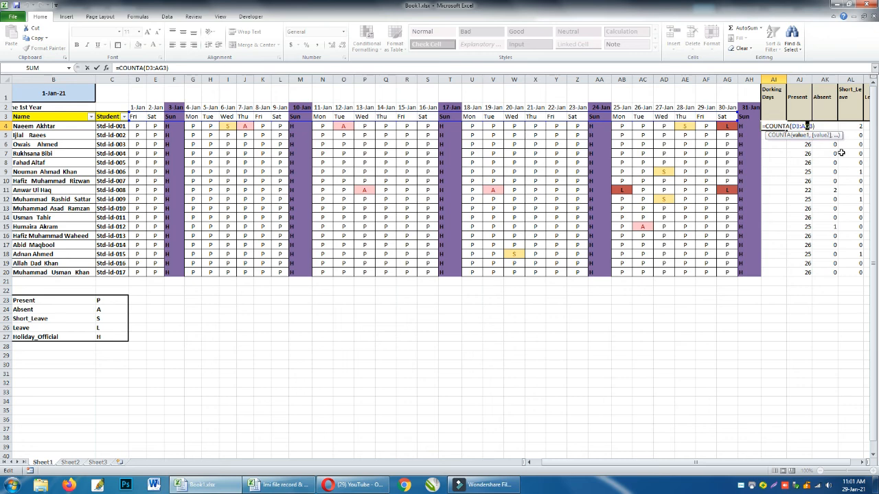
text(H)
key(Return)
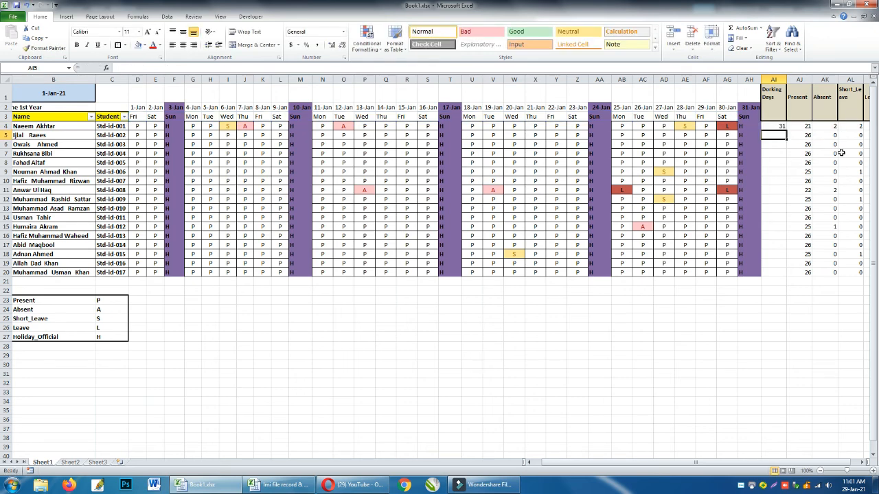
Make the COUNTA range in AI4 absolute as $D$3:$AH$3.
key(Up)
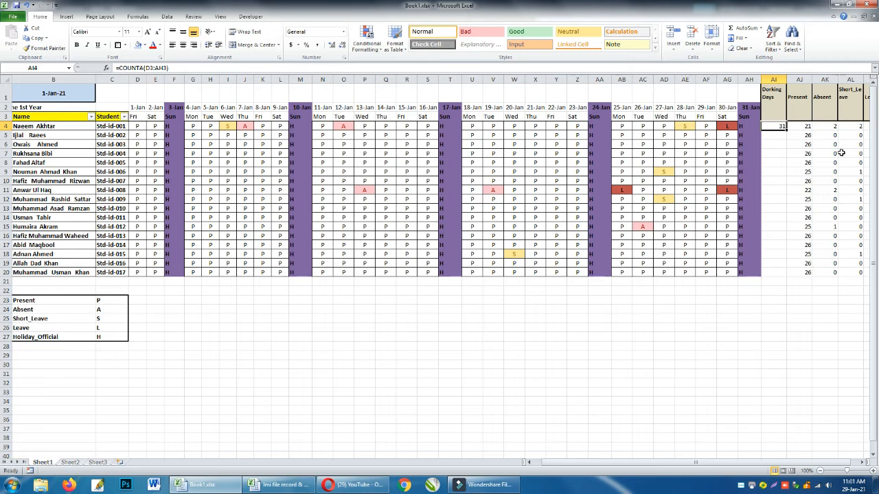
key(F2)
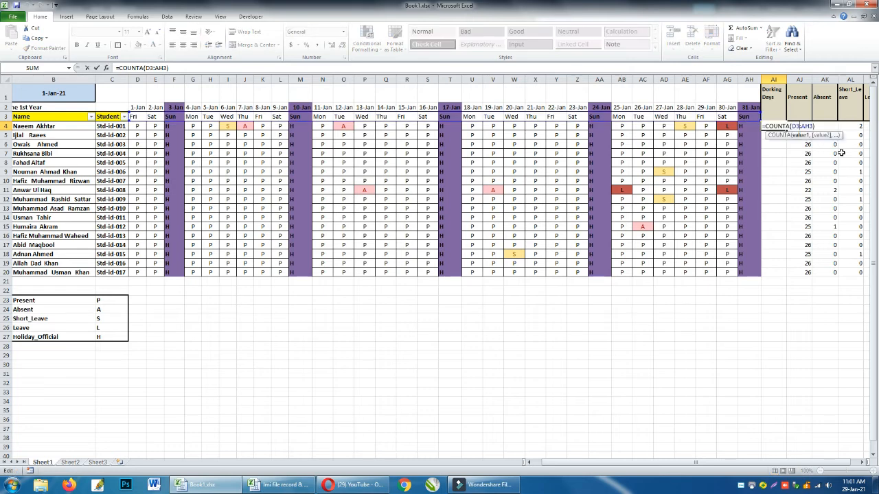
key(Tab)
key(Tab)
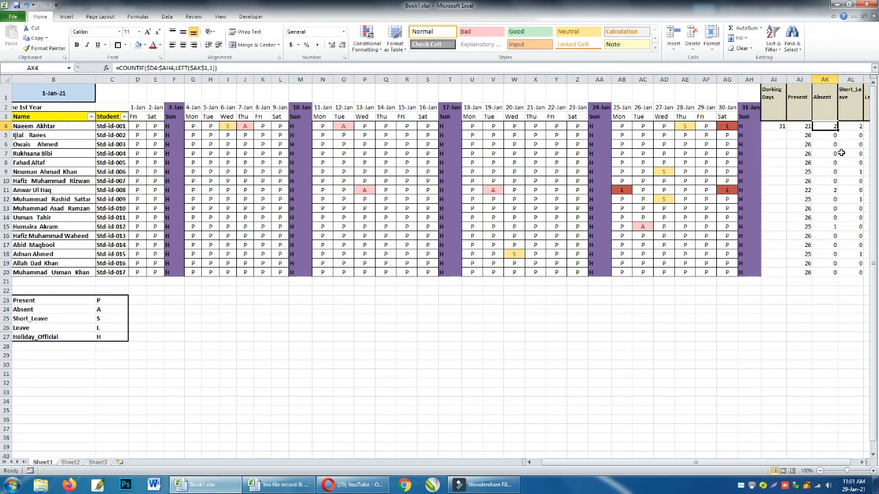
key(Left)
key(Left)
key(F2)
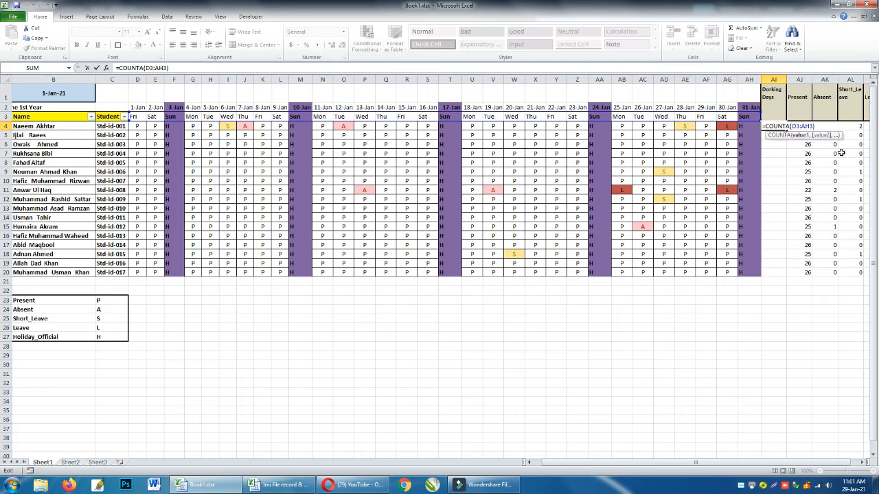
key(F4)
key(F4)
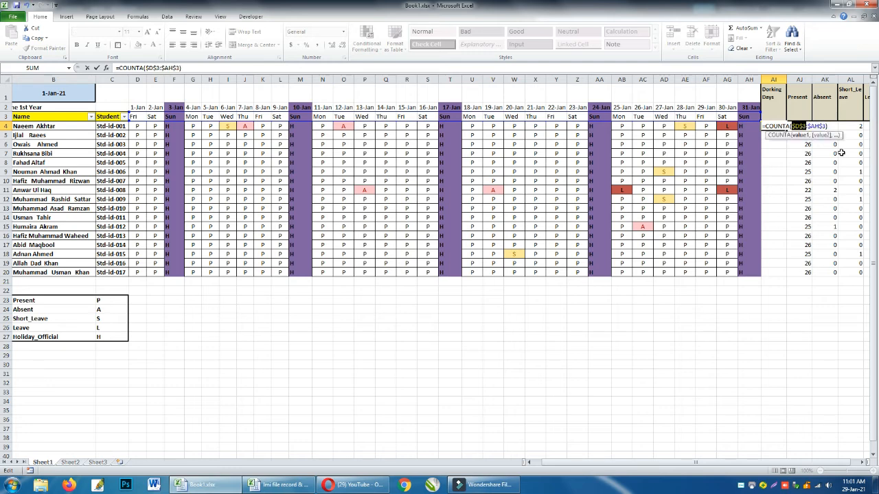
key(ctrl+Return)
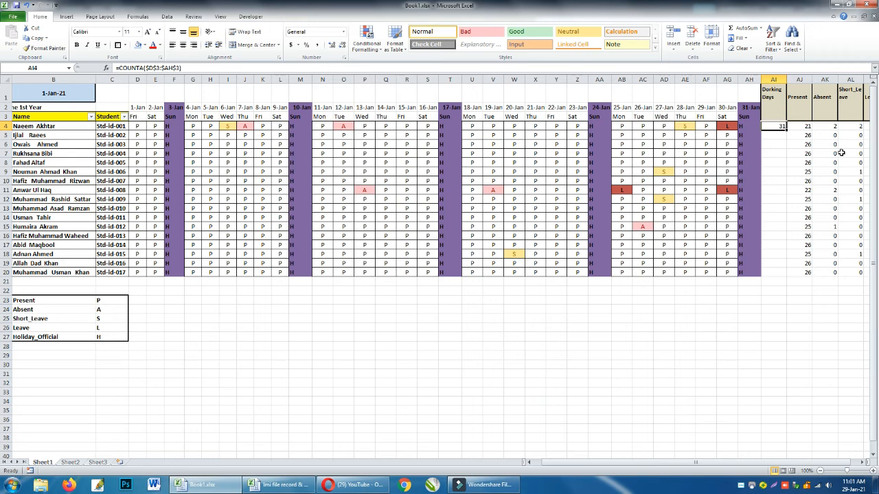
Subtract the first student's Holiday_Official count, AN4, from the COUNTA formula in AI4.
key(F2)
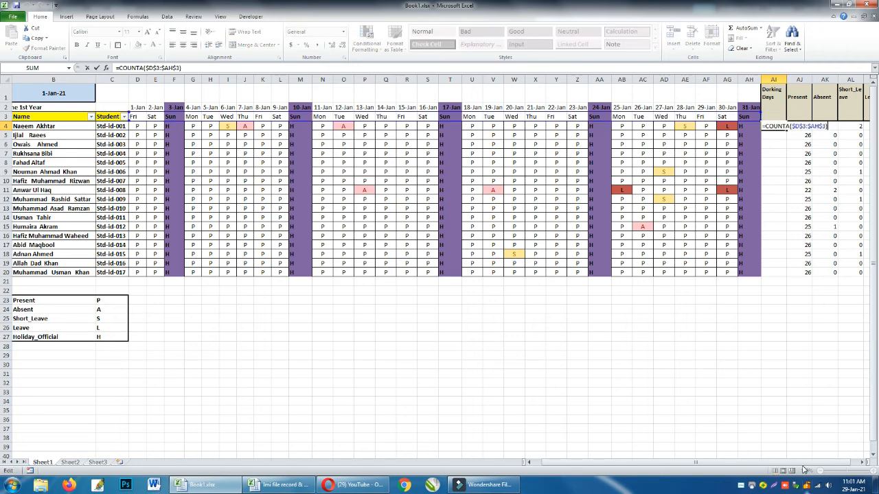
drag(803, 464, 815, 463)
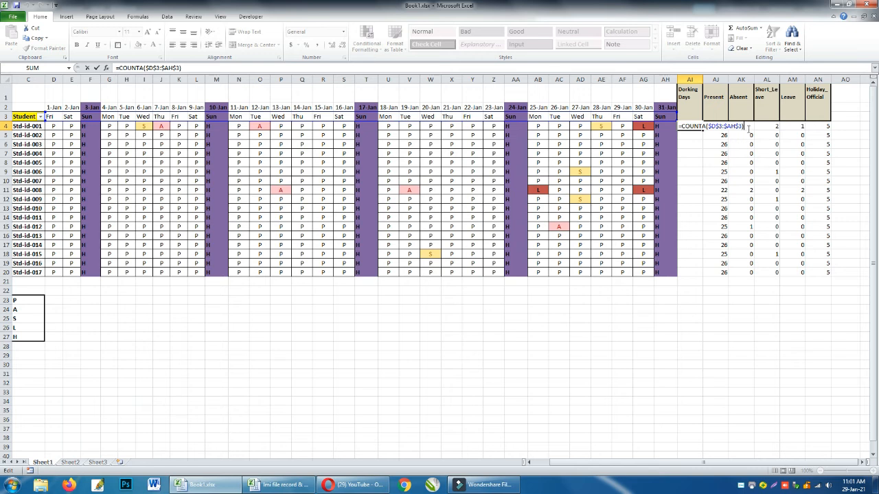
text(-)
click(822, 127)
key(Return)
key(Up)
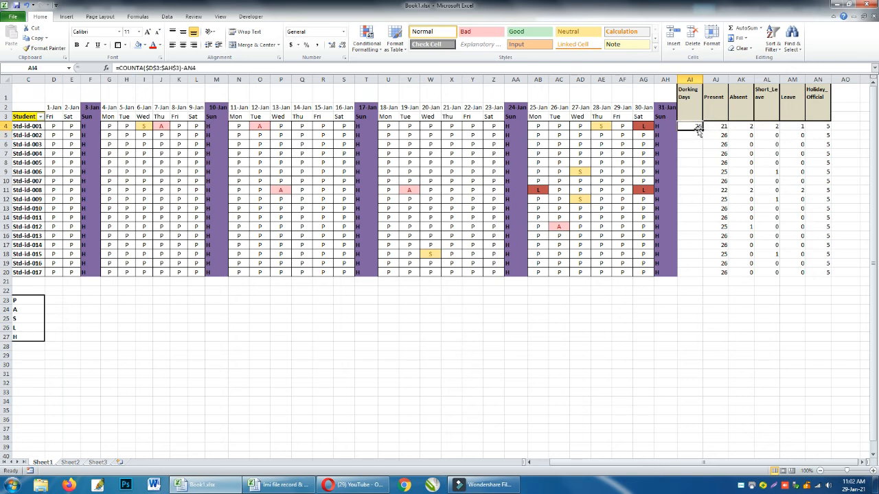
Fill the Dorking Days formula from AI4 down to AI20 for all students, and check the first student's neighbouring totals.
drag(692, 125, 692, 273)
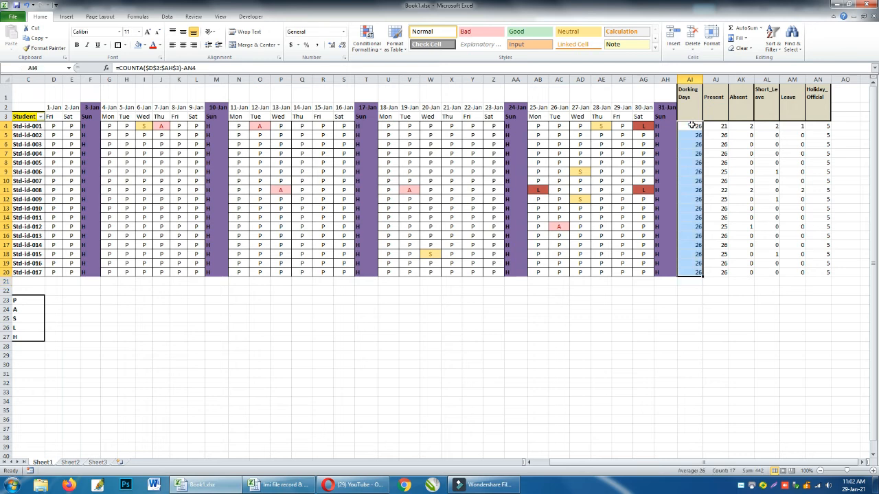
key(Right)
key(Right)
key(Right)
key(Left)
key(Left)
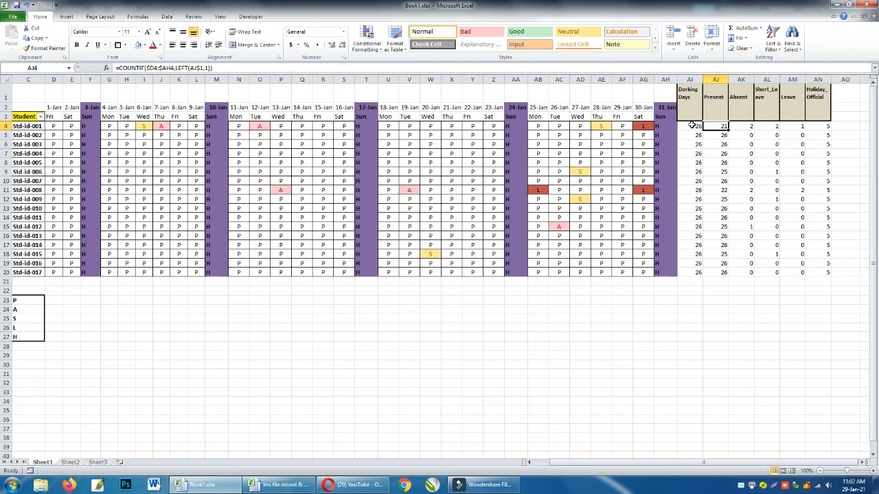
Return to the Desired Month date in B1 and create a copy of Sheet1 in a new workbook.
key(Home)
key(Up)
key(Up)
key(Up)
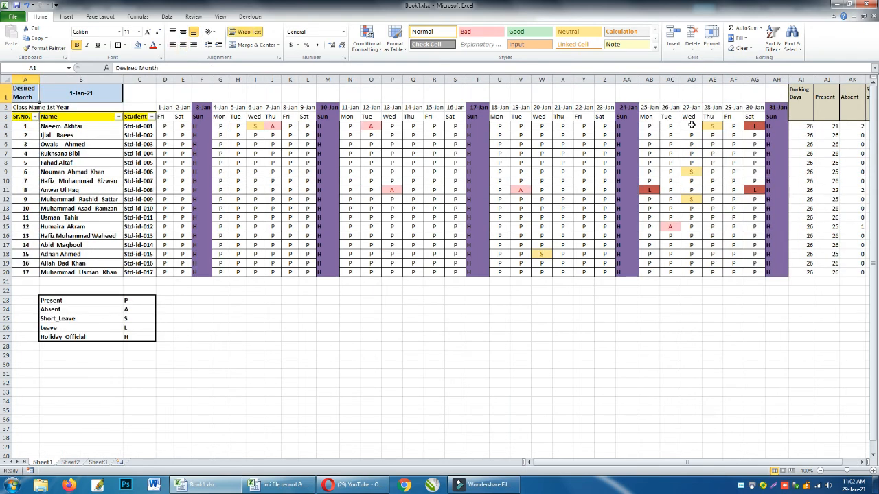
key(Right)
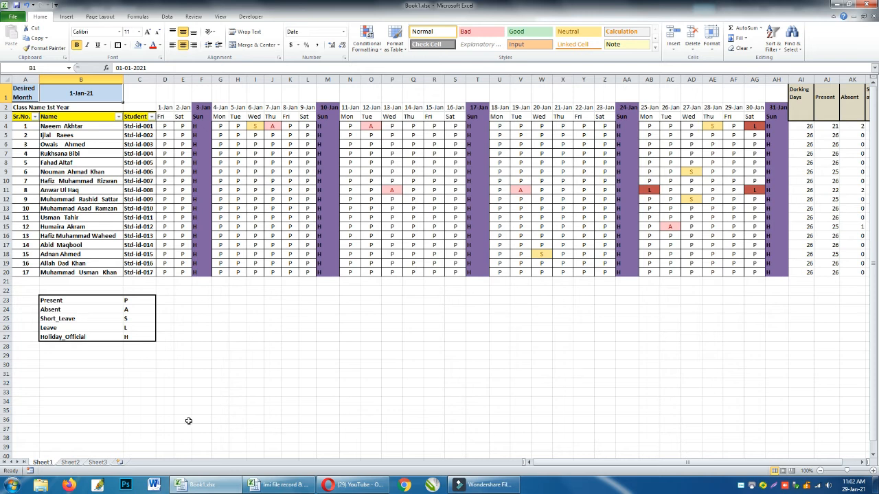
right_click(43, 463)
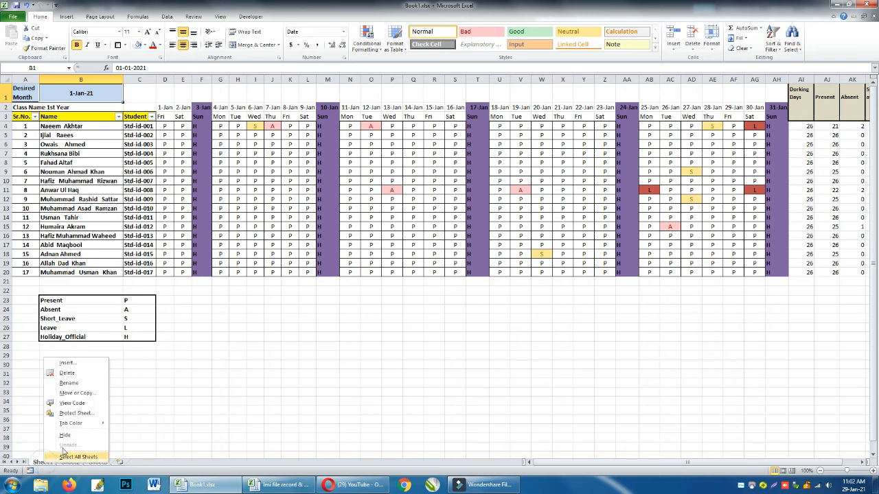
click(79, 395)
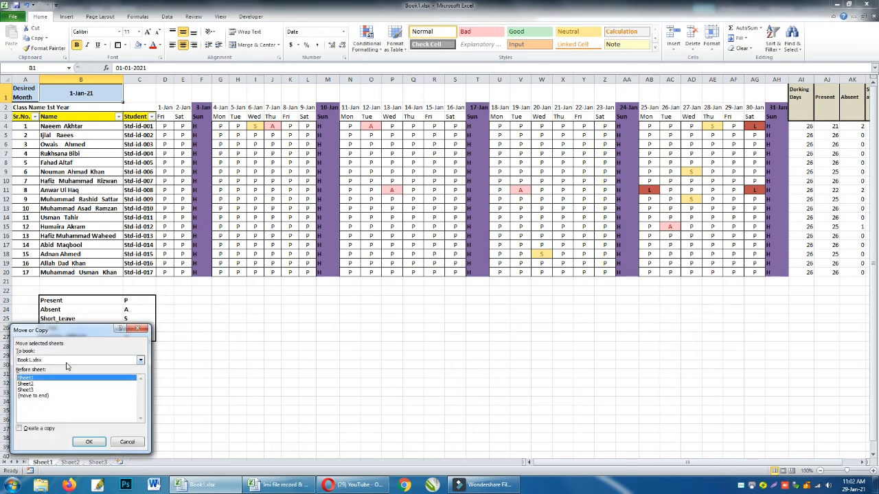
click(65, 360)
click(49, 369)
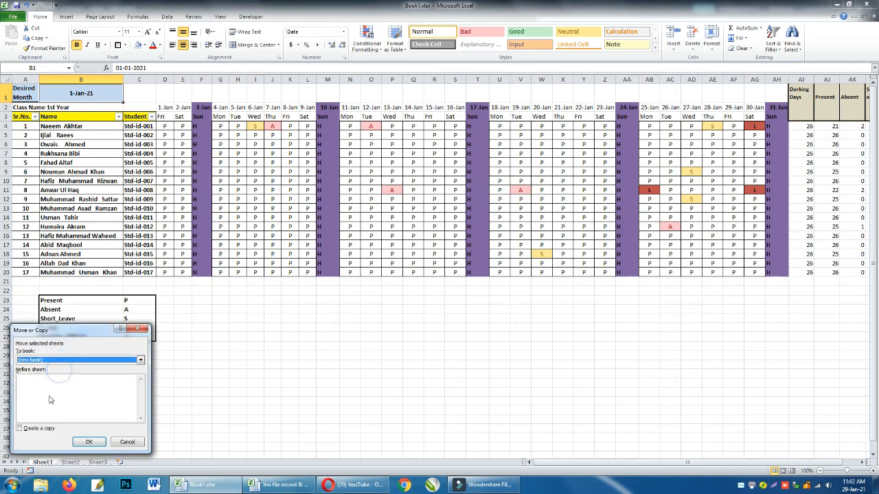
click(43, 430)
click(89, 442)
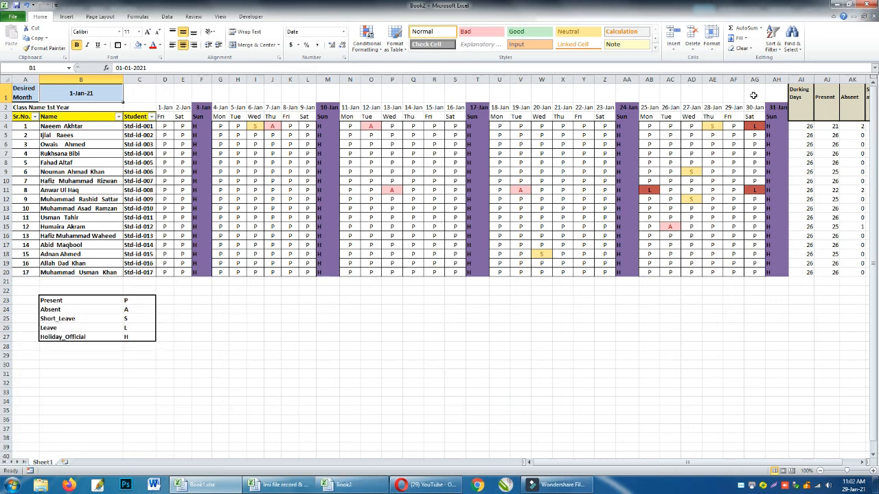
Save the copied workbook as 321321 in the Documents library and close it.
key(ctrl+s)
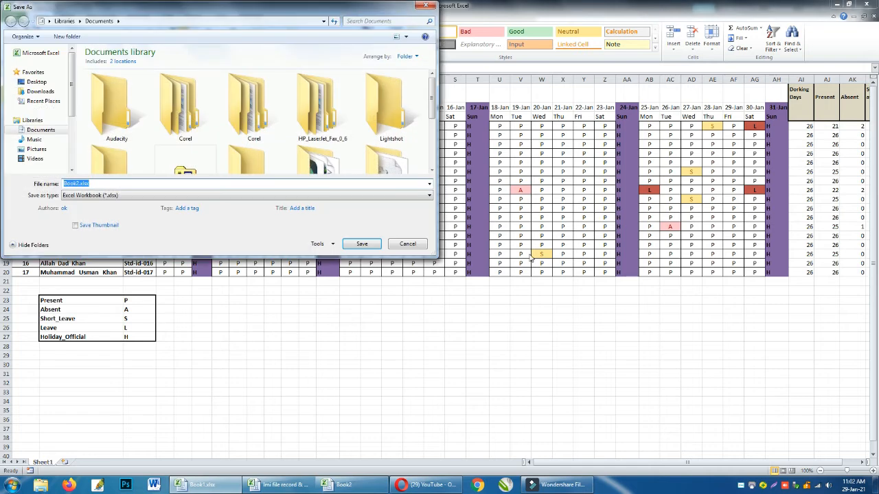
text(321321)
key(Return)
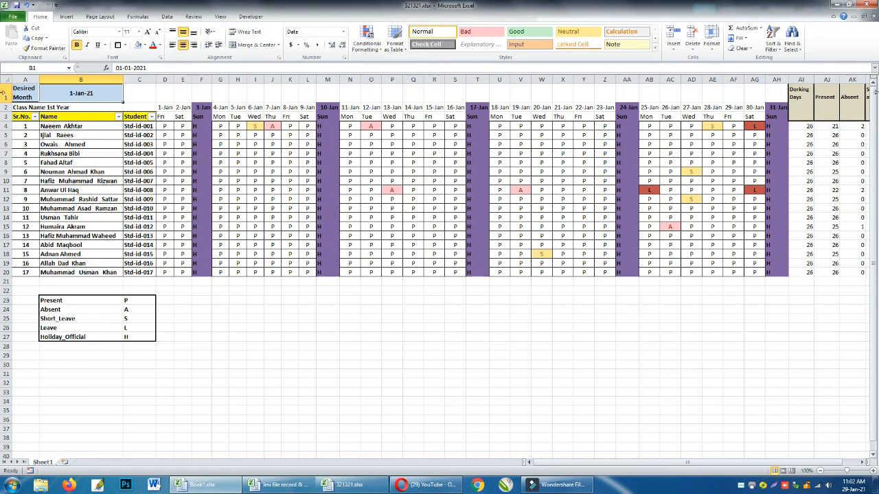
click(870, 15)
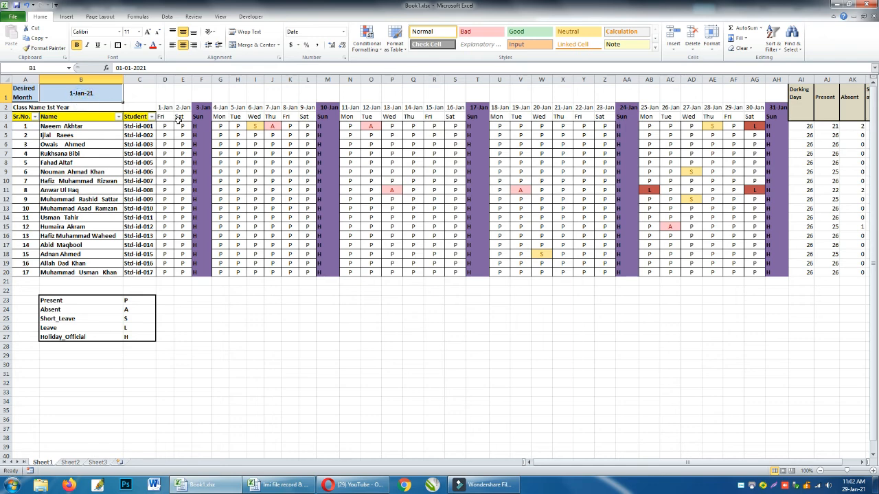
Set the Desired Month in B1 of Book1 to 1/2 for February.
text(1)
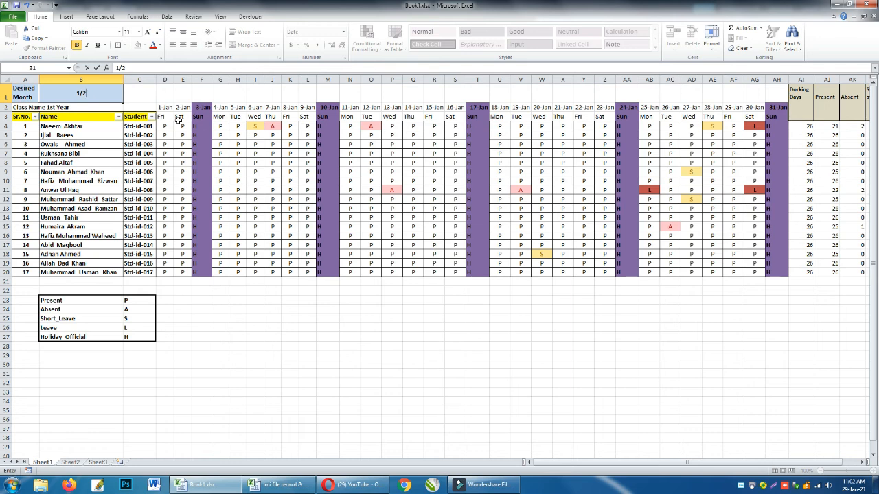
text(/2)
key(Tab)
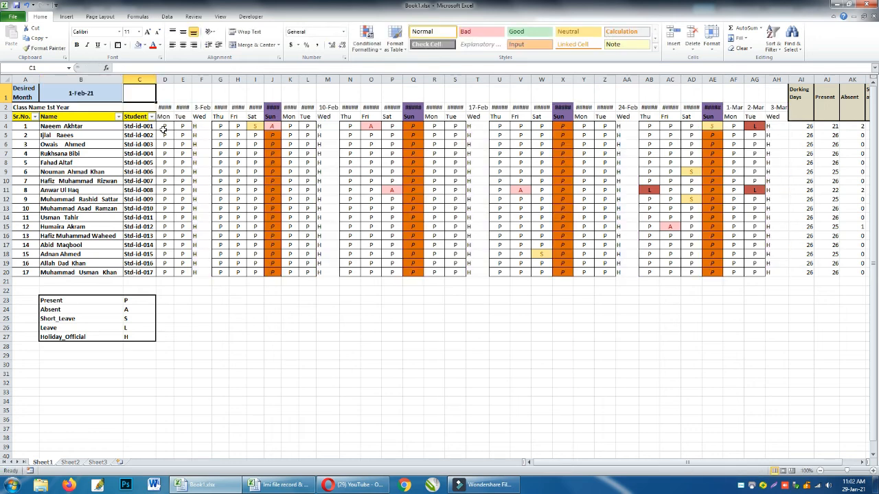
Clear the old attendance entries in D4:AG20 for all students.
drag(164, 127, 756, 273)
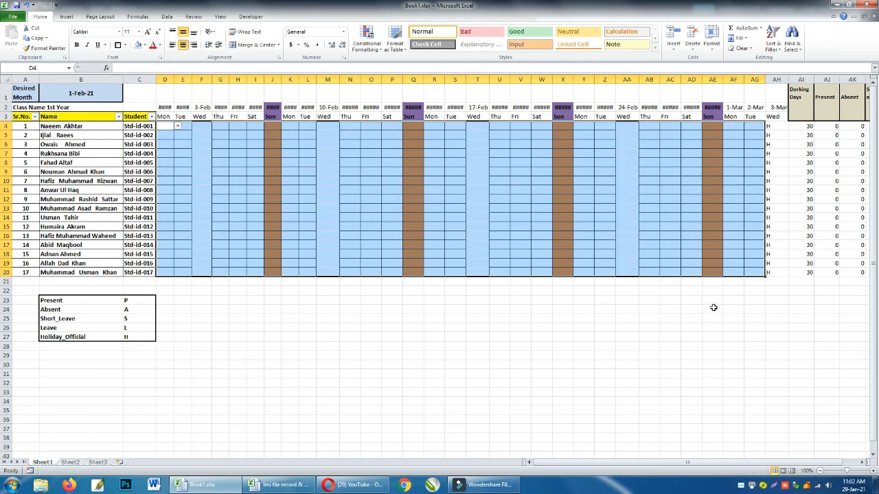
key(Delete)
click(426, 373)
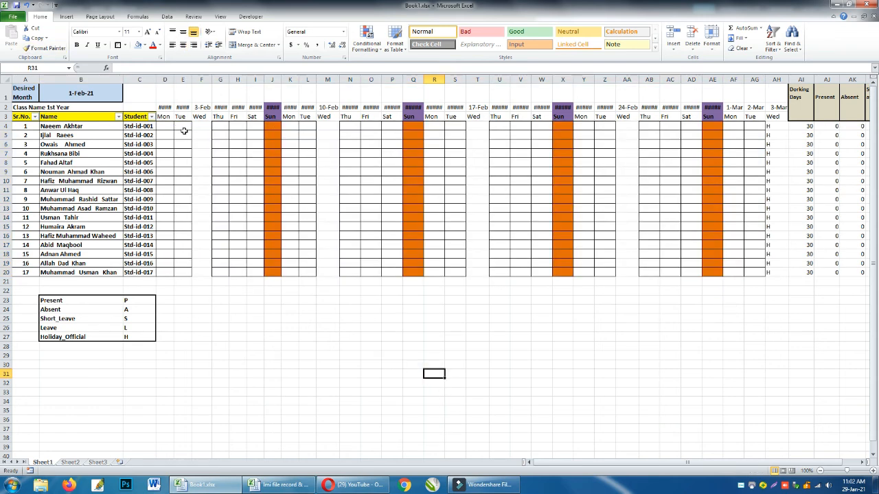
Check the status choices offered in the first student's cell D4, leaving it empty.
click(170, 126)
click(178, 127)
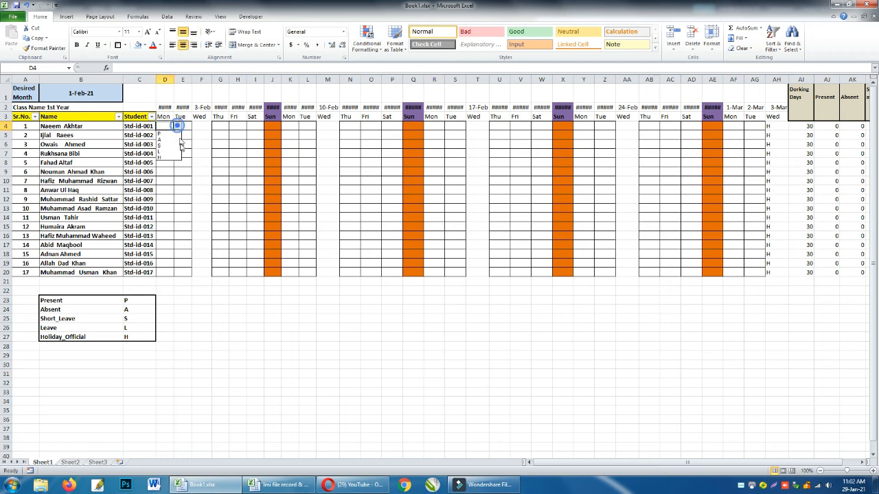
click(185, 186)
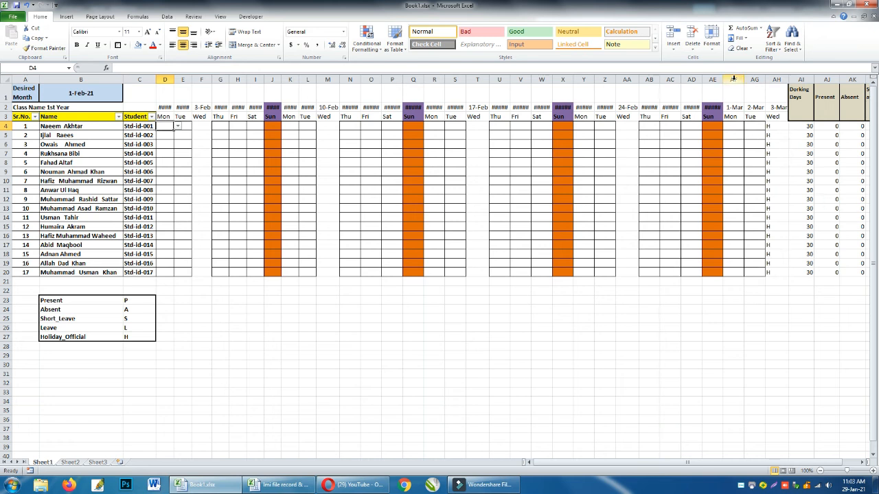
Delete columns AF:AH, which hold the 1-Mar to 3-Mar dates beyond the end of February.
drag(734, 79, 755, 79)
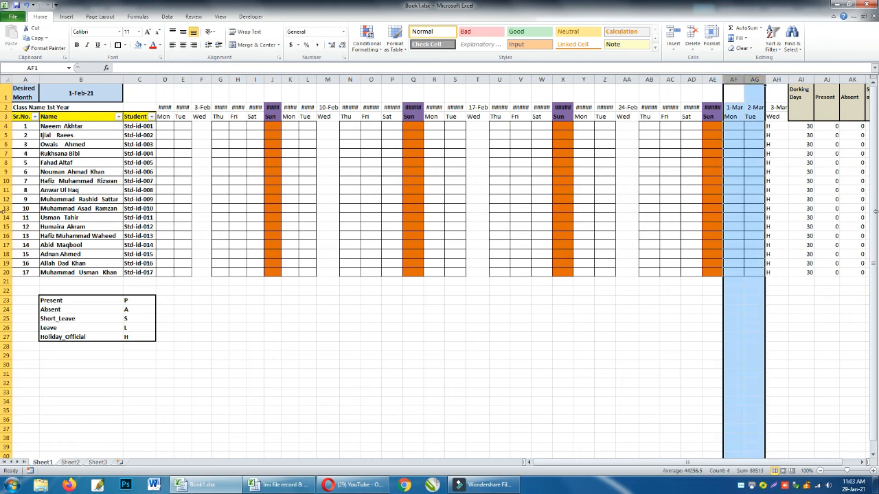
drag(754, 79, 791, 79)
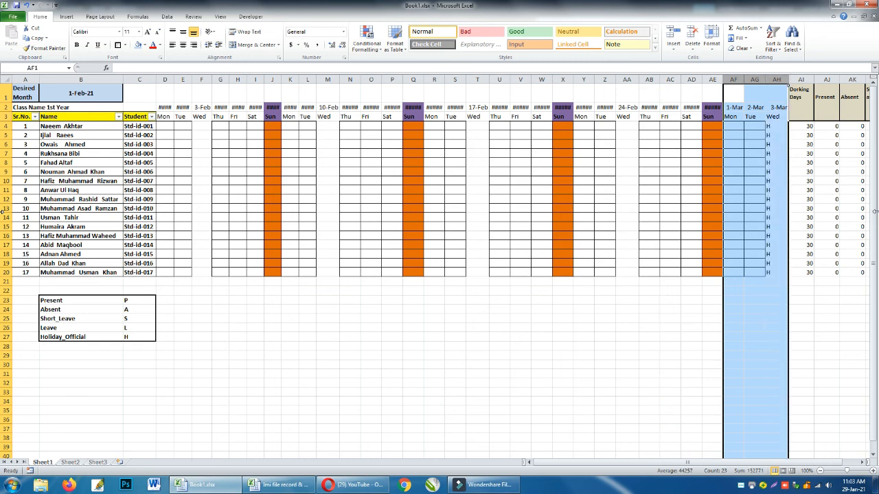
key(ctrl+minus)
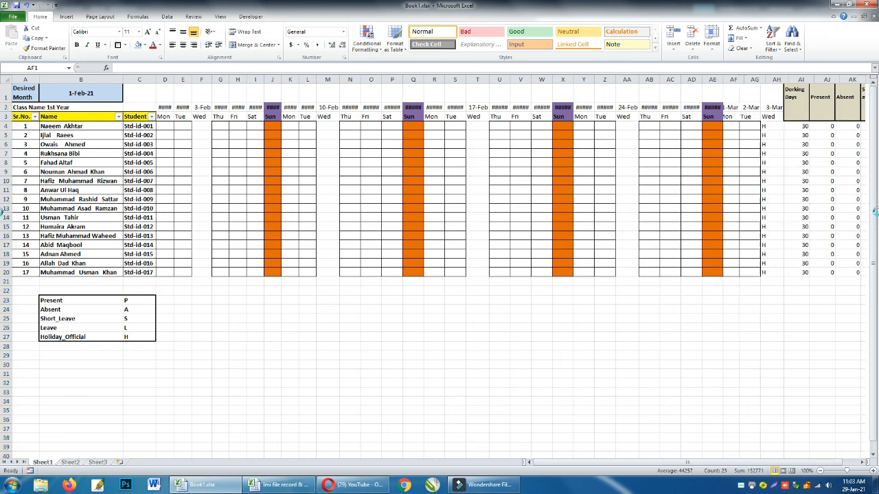
Look over the February day columns along the first student's row, from the totals back to the start of the month.
key(Left)
key(Left)
key(Right)
key(Right)
key(Down)
key(Down)
key(Down)
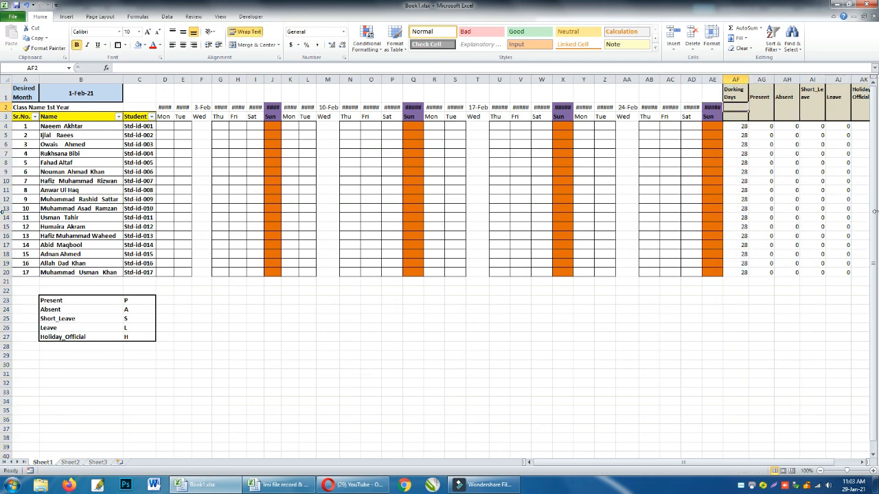
key(Left)
key(Left)
key(Left)
key(Left)
key(Left)
key(Left)
key(Left)
key(Left)
key(Left)
key(Left)
key(Left)
key(Left)
key(Left)
key(Left)
key(Left)
key(Left)
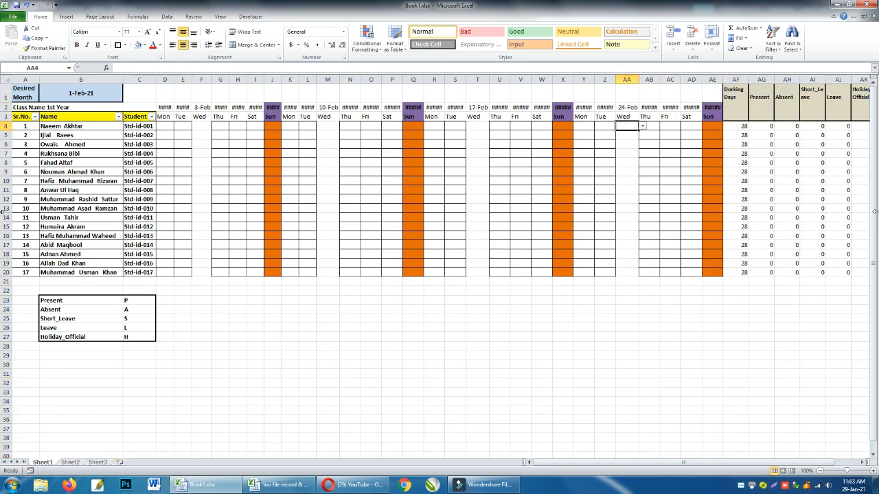
key(Left)
key(Left)
key(Left)
key(Left)
key(Left)
key(Left)
key(Left)
key(Left)
key(Left)
key(Left)
key(Left)
key(Left)
key(Left)
key(Left)
key(Left)
key(Right)
key(Right)
key(Right)
key(Right)
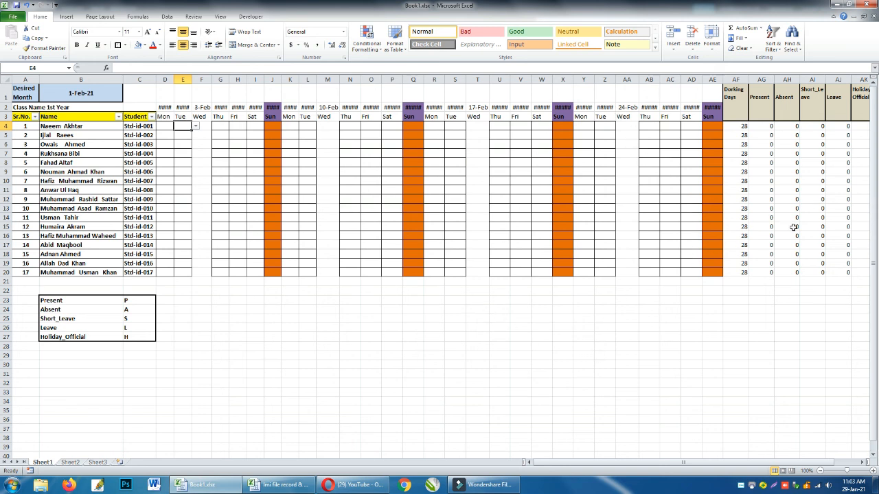
Review the Move or Copy options for Sheet1 and dismiss them without moving or copying the sheet.
drag(718, 465, 688, 471)
right_click(47, 471)
right_click(40, 463)
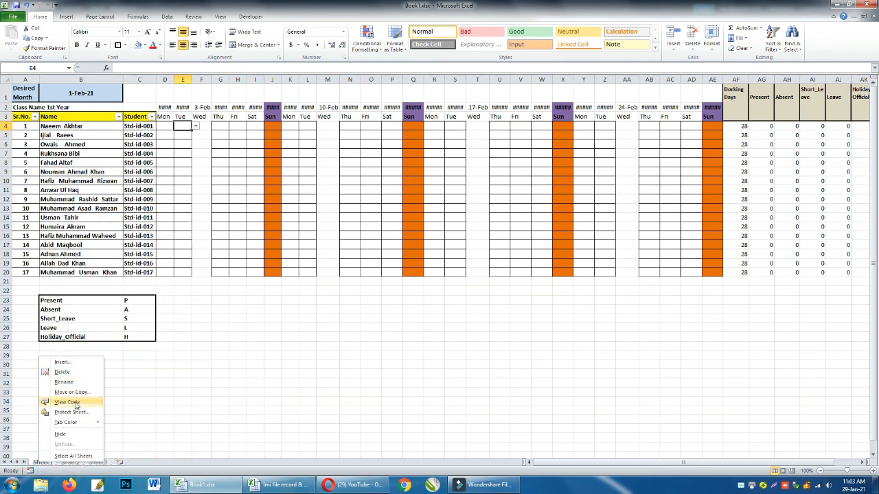
mouse_move(79, 425)
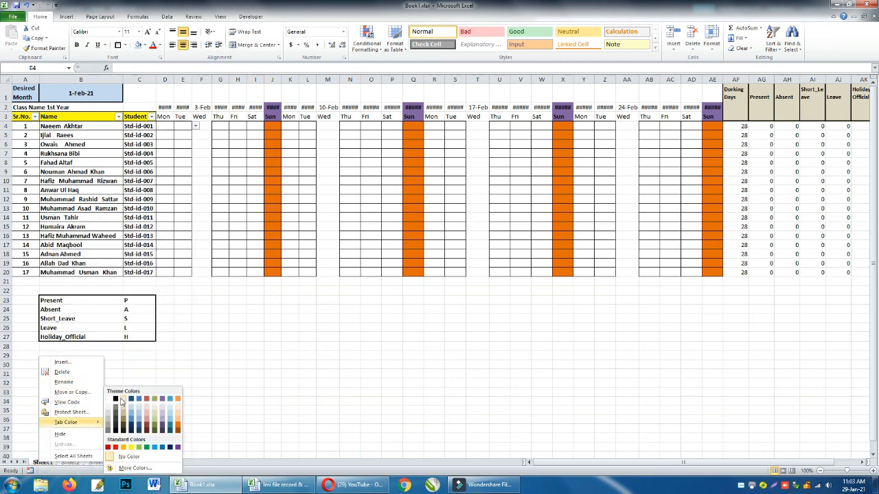
click(73, 392)
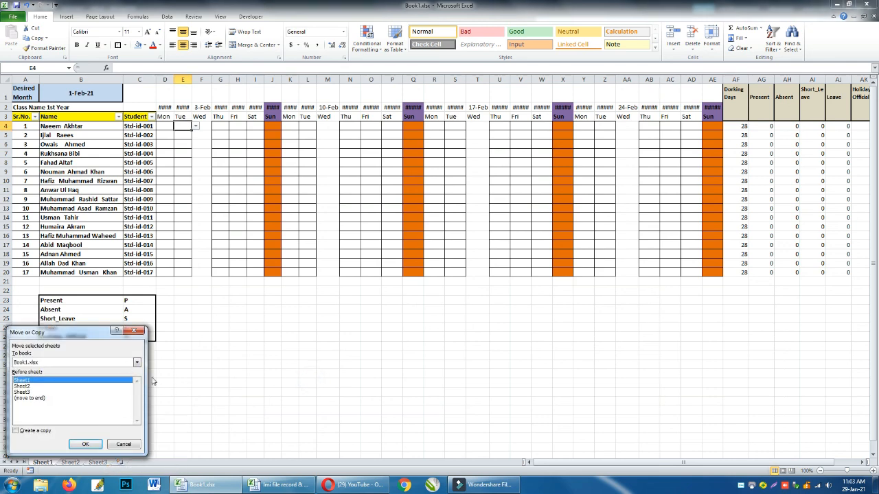
click(138, 333)
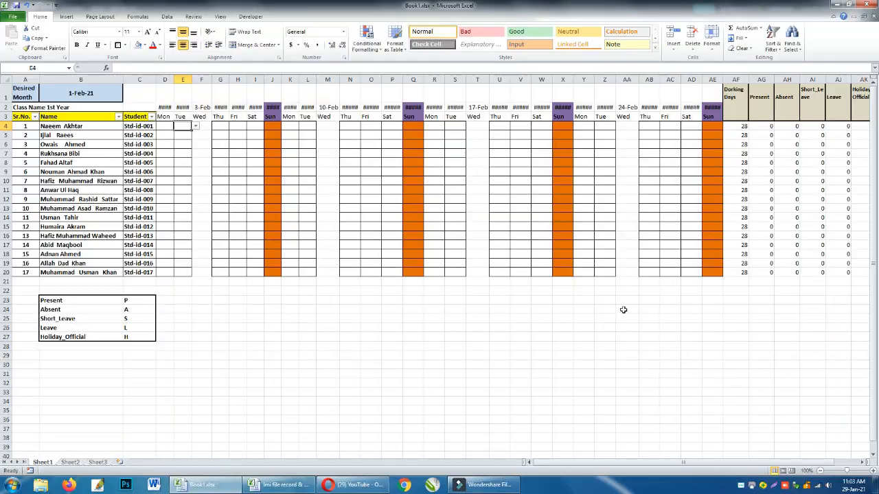